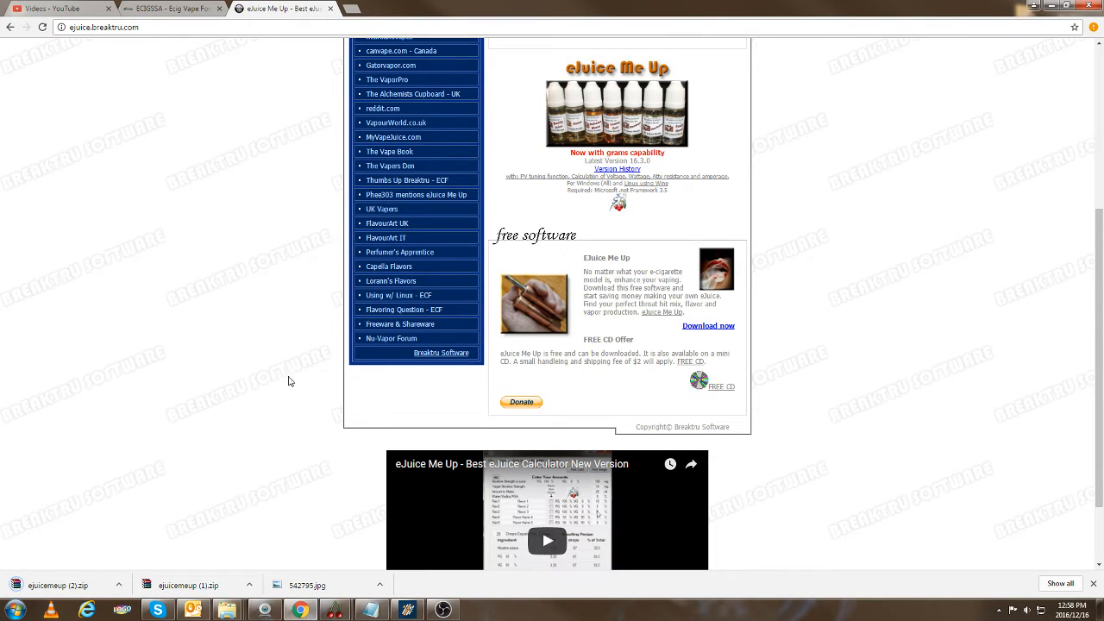
Extract the downloaded ejuicemeup (2).zip archive into a new desktop folder named Ejuice me up.
scroll(236, 389, "down", 1)
left_click(60, 585)
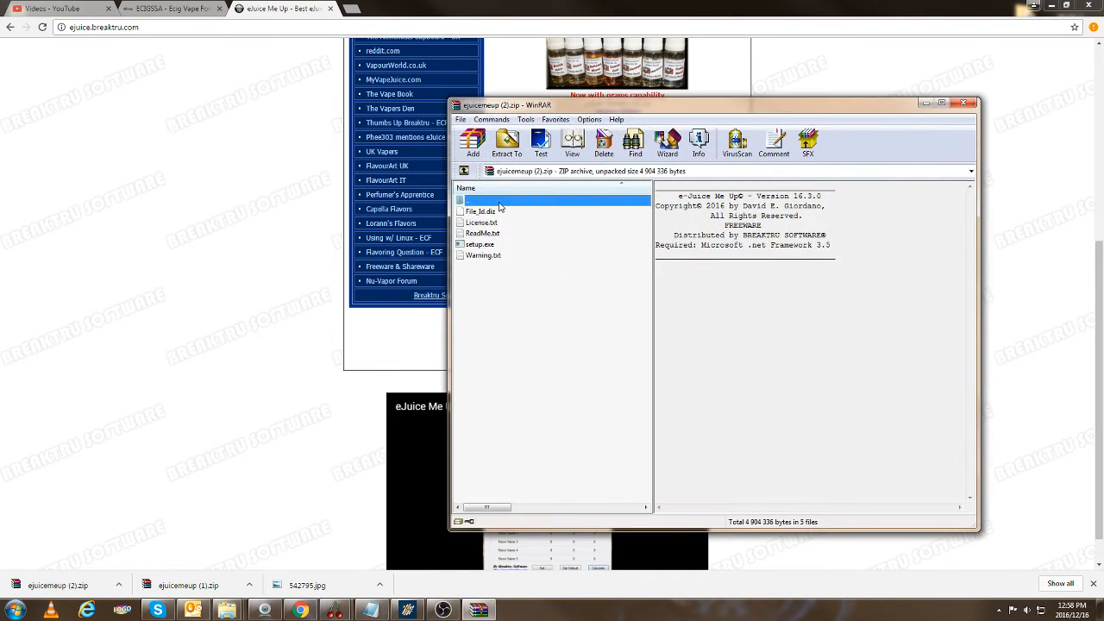
left_click(506, 143)
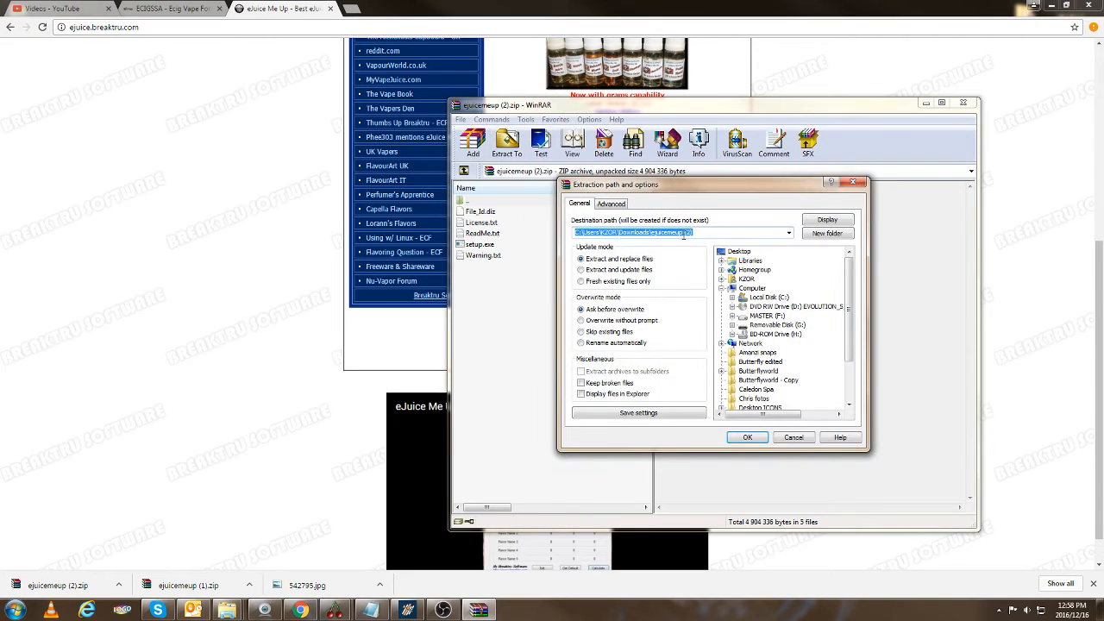
left_click(714, 233)
left_click_drag(714, 234, 651, 234)
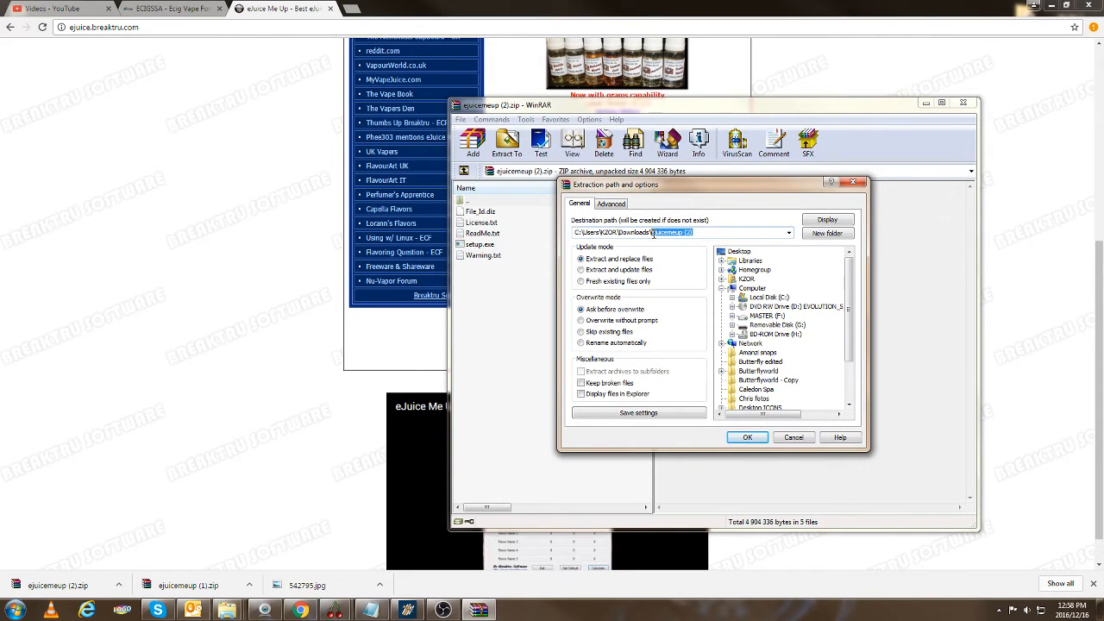
left_click(739, 251)
double_click(669, 233)
left_click(665, 233)
left_click(834, 236)
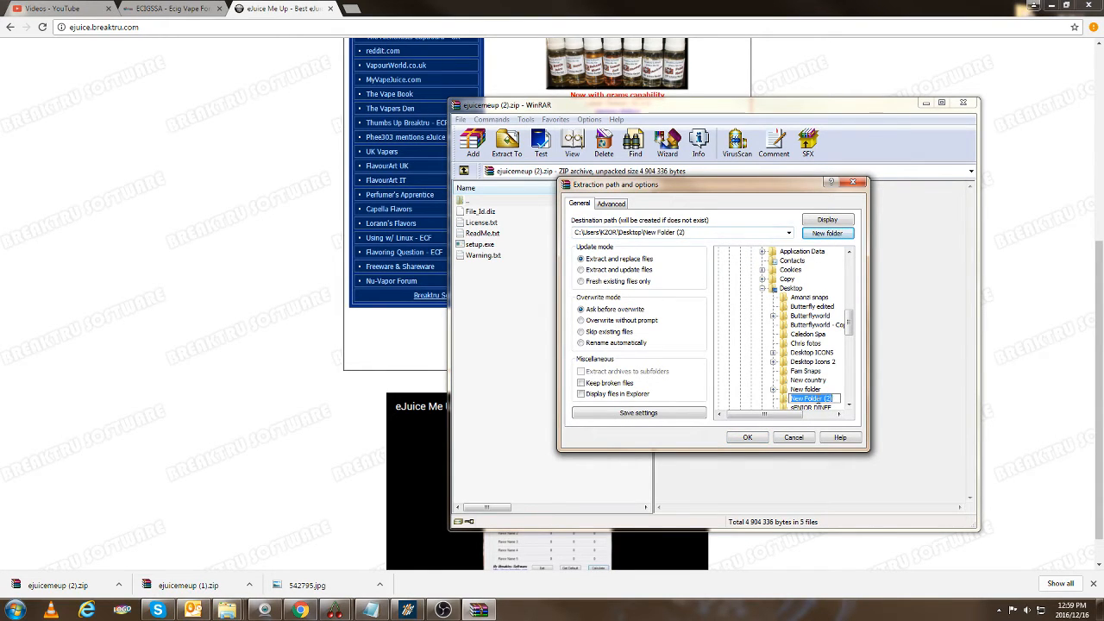
type("Ejuice me up")
left_click(747, 438)
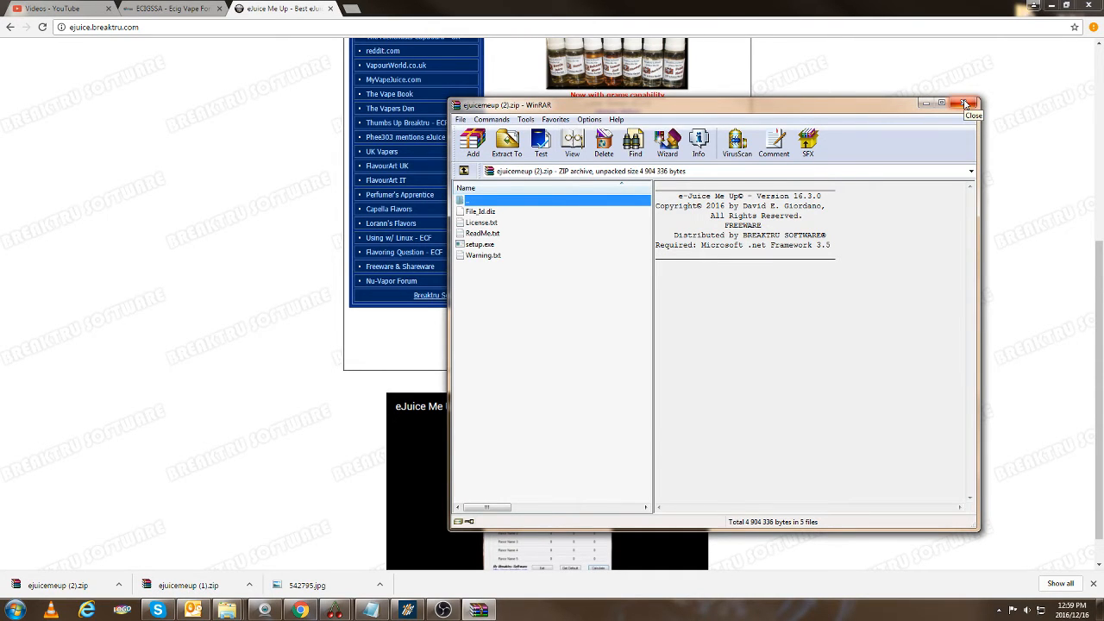
Close the archive, minimize the browser and examine the extracted files in the Ejuice me up desktop folder.
left_click(965, 104)
left_click(1051, 5)
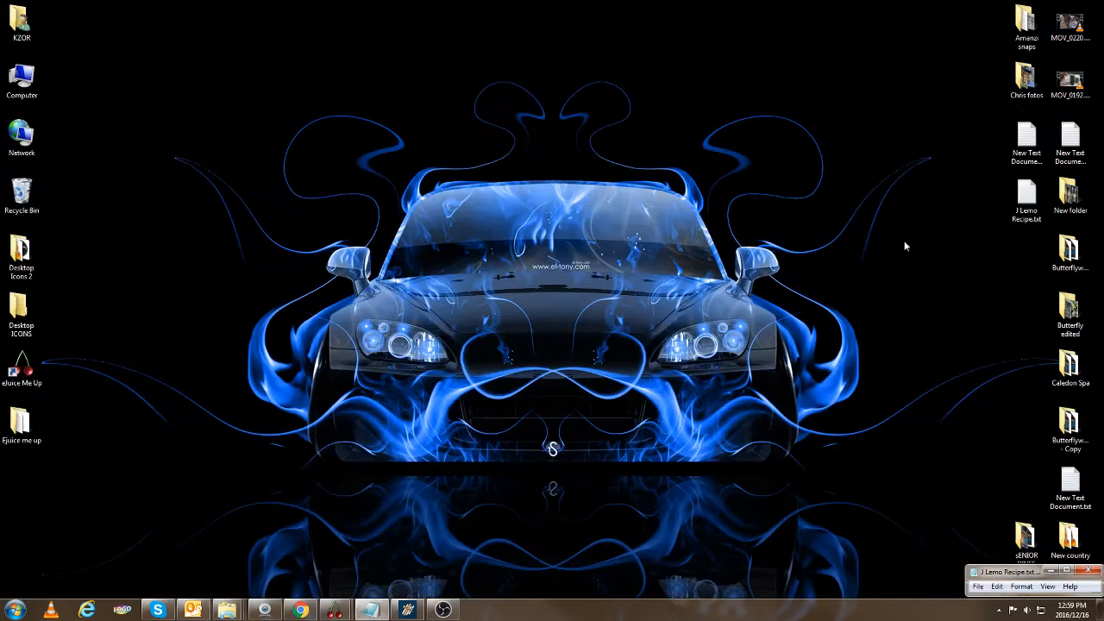
double_click(19, 423)
left_click_drag(495, 228, 762, 144)
left_click(697, 312)
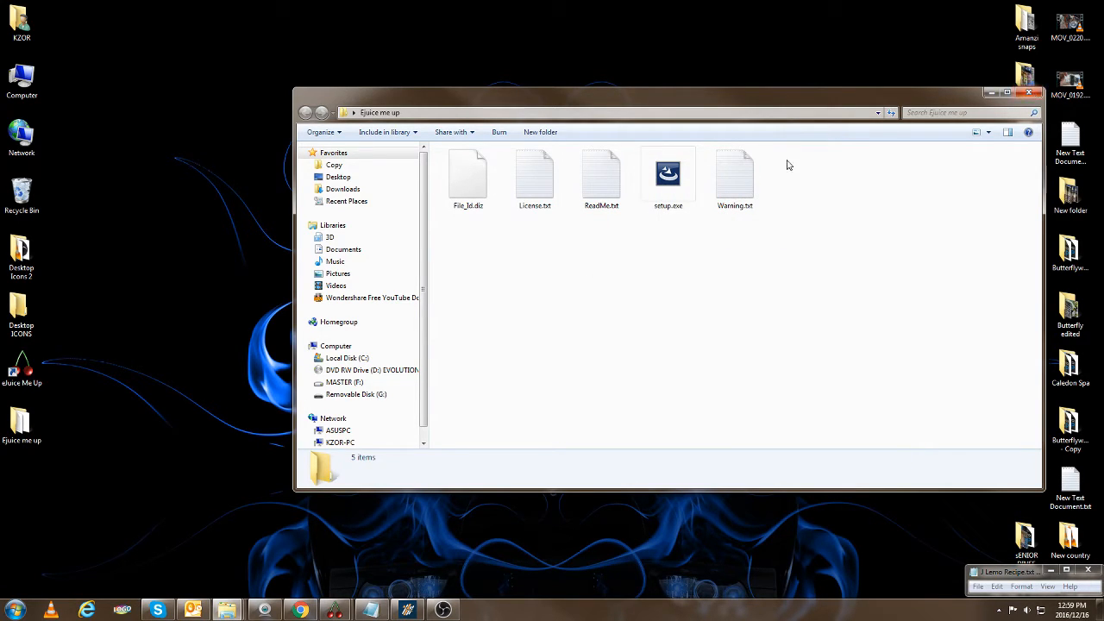
left_click(1031, 93)
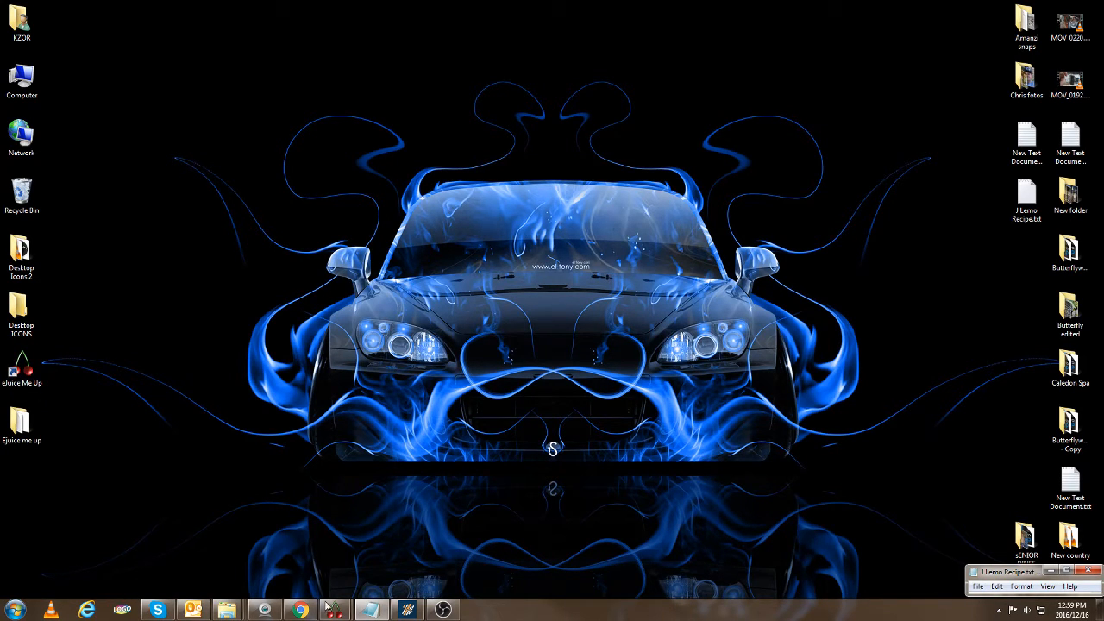
Switch to the eJuice Me Up calculator and set the nicotine base's composition to 100% PG and 0% VG.
left_click(330, 615)
left_click(401, 548)
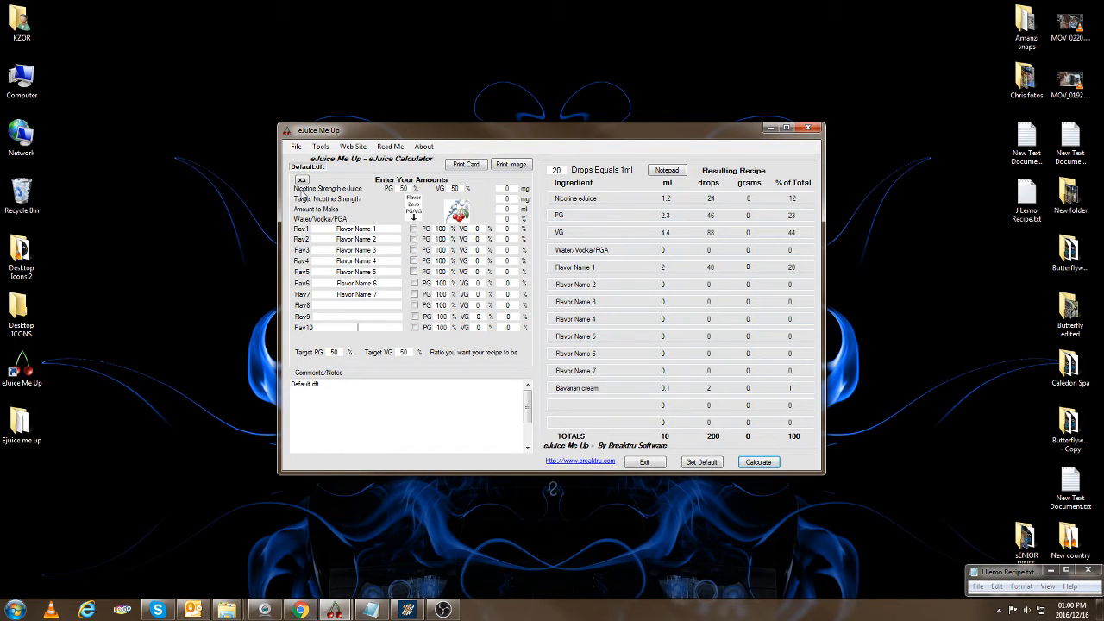
double_click(405, 188)
type("100")
left_click_drag(449, 190, 485, 195)
type("100")
left_click_drag(400, 189, 429, 192)
type("100")
Set the nicotine base strength to 36 mg and the target nicotine strength to 3 mg.
left_click(515, 188)
type("36")
double_click(506, 198)
type("3")
double_click(507, 199)
type("18")
type("3")
Set the amount to make to 20 ml.
key("Tab")
type("2")
left_click_drag(502, 210, 514, 210)
type("10")
left_click_drag(504, 210, 526, 214)
type("20")
Enlarge the J Lemo Recipe note and place the calculator window beside it so both can be seen.
left_click_drag(962, 565, 828, 188)
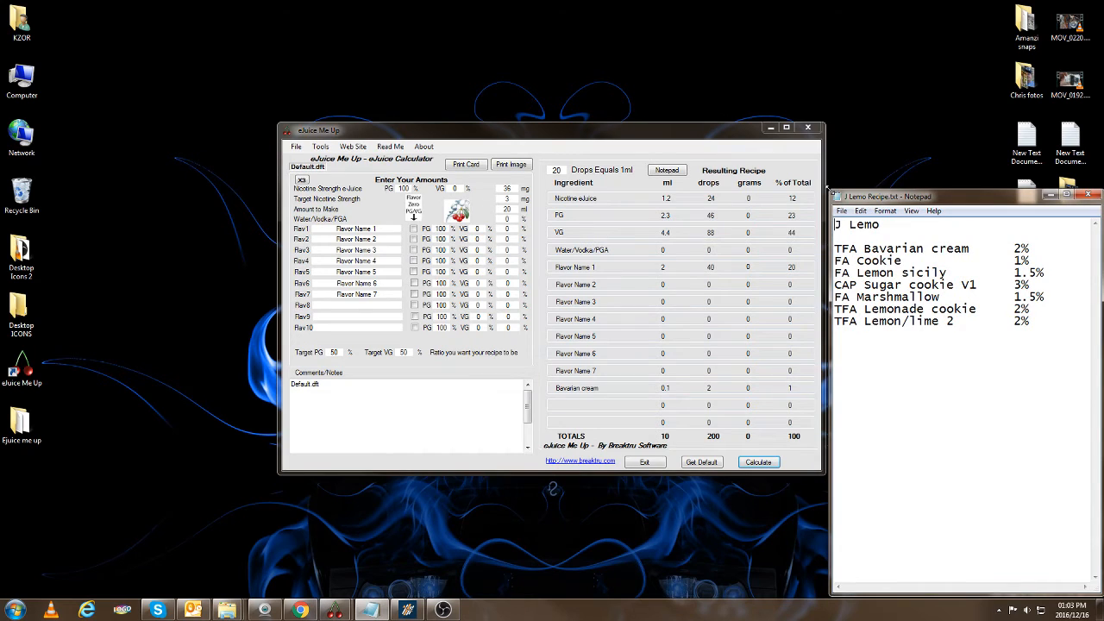
left_click_drag(704, 134, 650, 156)
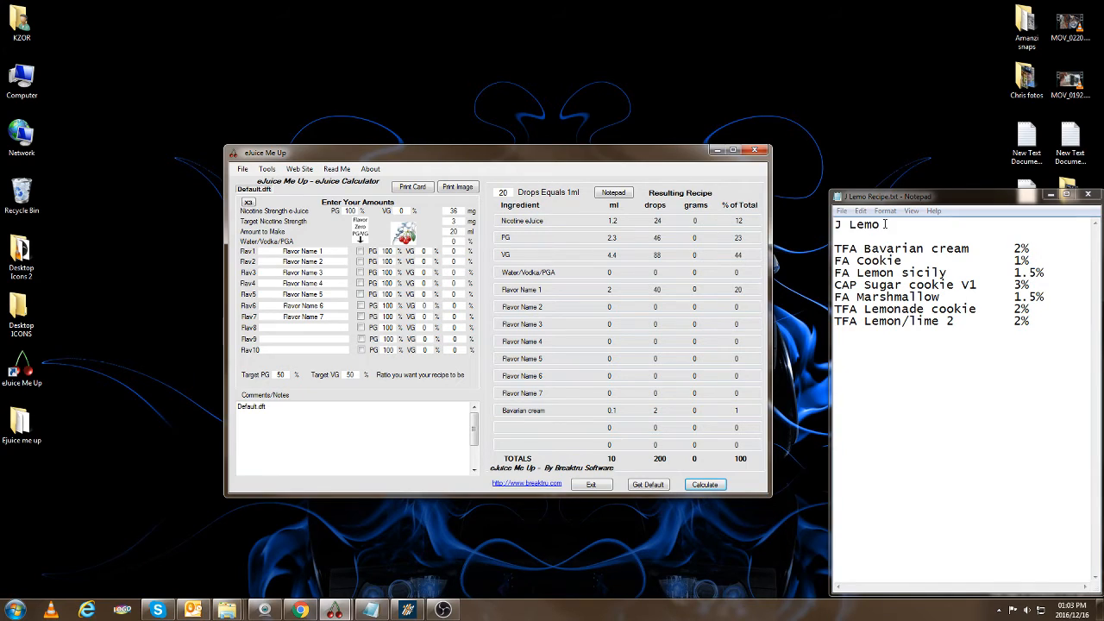
left_click_drag(884, 224, 833, 224)
Copy "TFA Bavarian cream" from the recipe note into the first flavor name.
left_click_drag(972, 250, 833, 250)
right_click(866, 248)
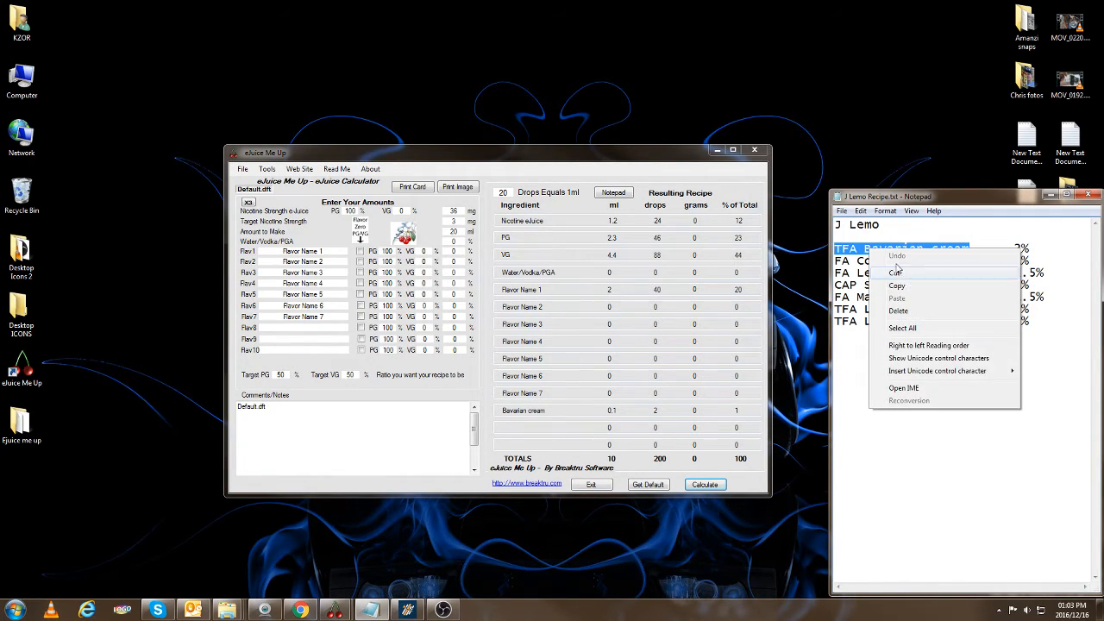
left_click(900, 285)
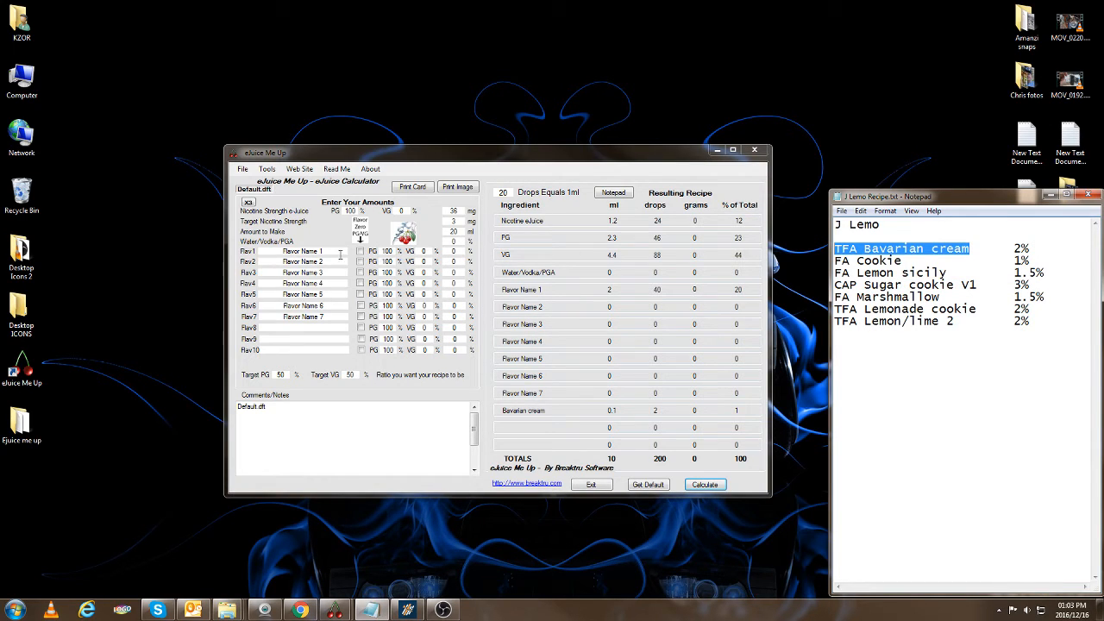
left_click(302, 252)
right_click(303, 252)
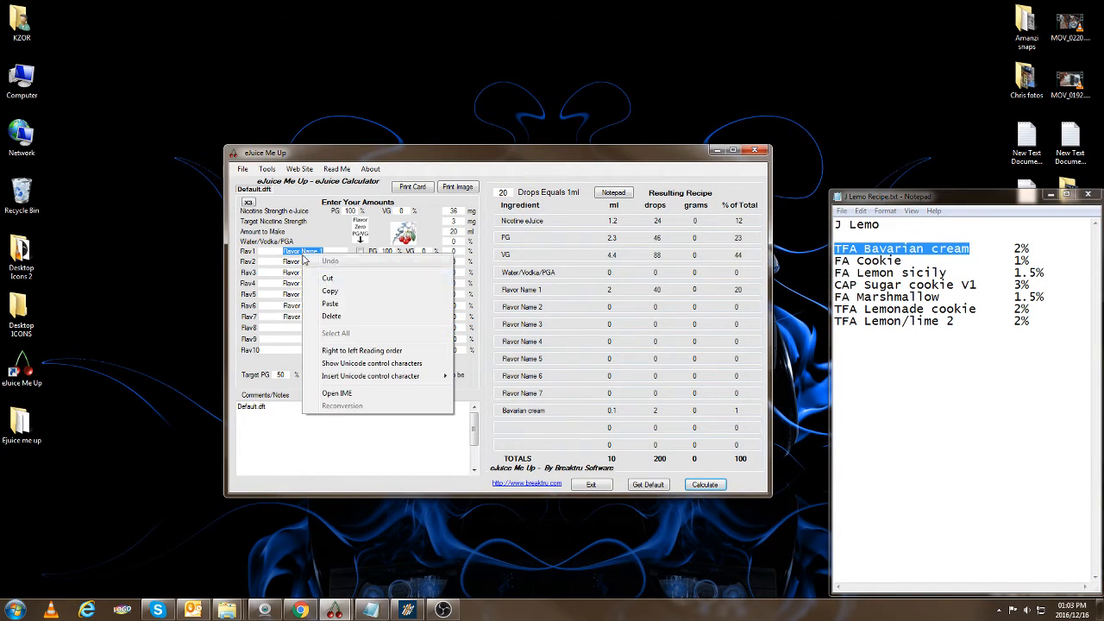
left_click(330, 304)
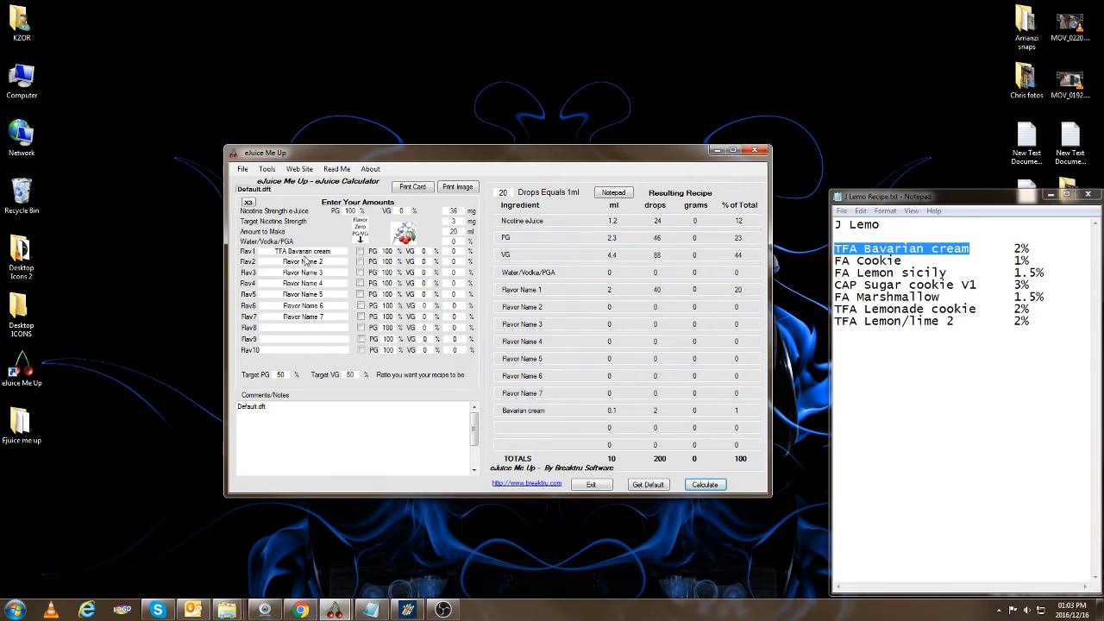
Copy "FA Cookie" from the recipe note into the second flavor name.
left_click_drag(902, 260, 815, 260)
right_click(863, 258)
left_click(902, 299)
left_click(336, 263)
left_click_drag(335, 263, 258, 261)
right_click(300, 266)
left_click(332, 312)
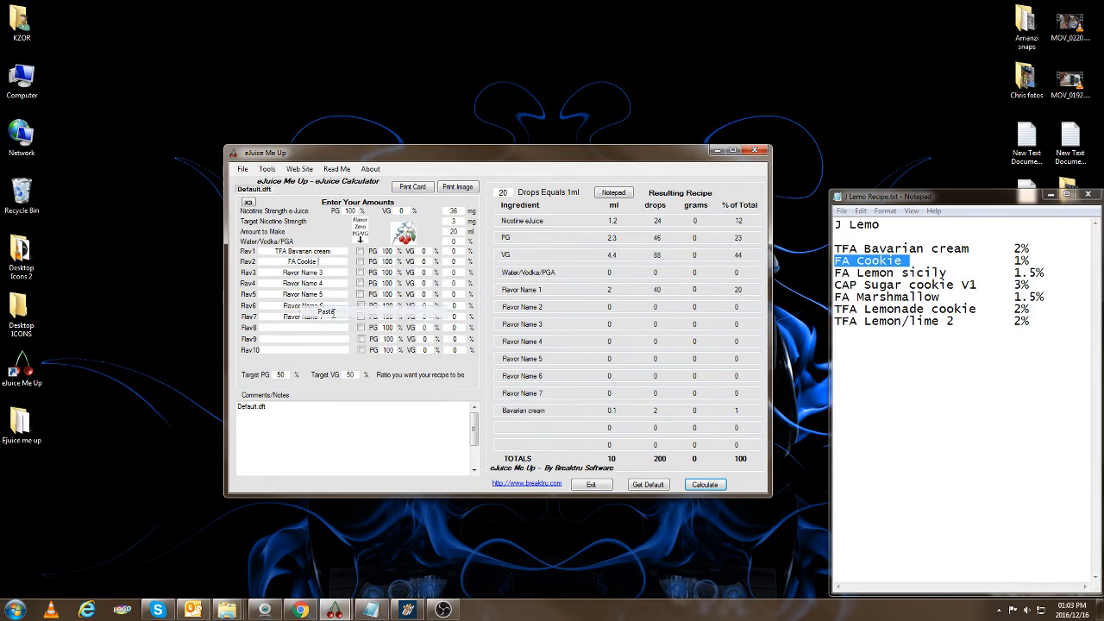
Copy "FA Lemon sicily" from the recipe note into the third flavor name.
left_click_drag(949, 273, 817, 275)
right_click(859, 273)
left_click(890, 301)
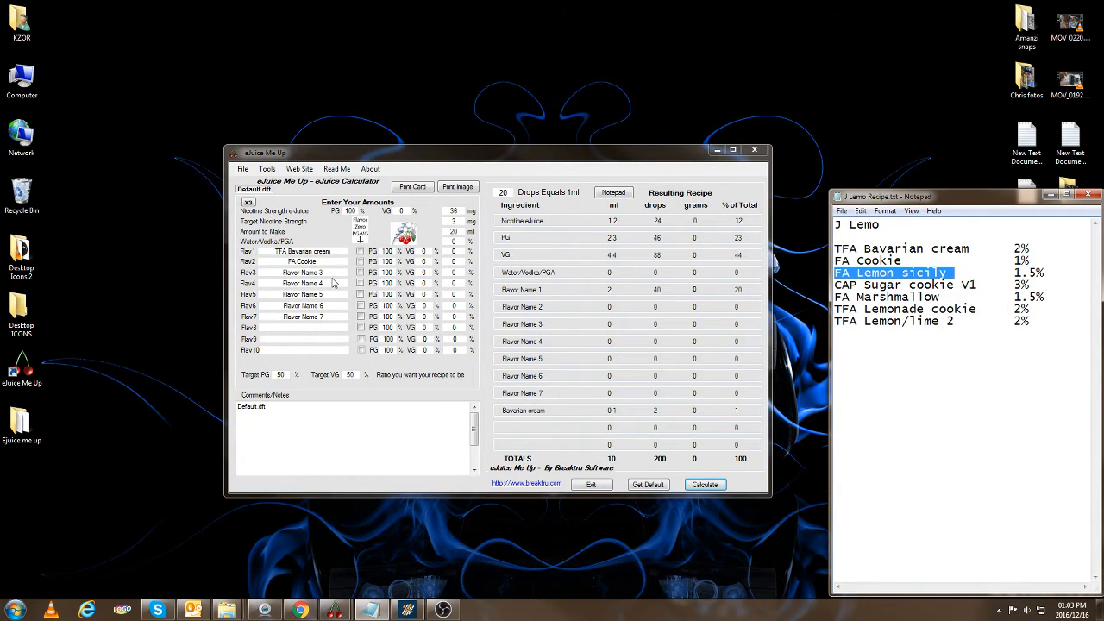
left_click_drag(335, 273, 263, 272)
right_click(300, 273)
left_click(349, 323)
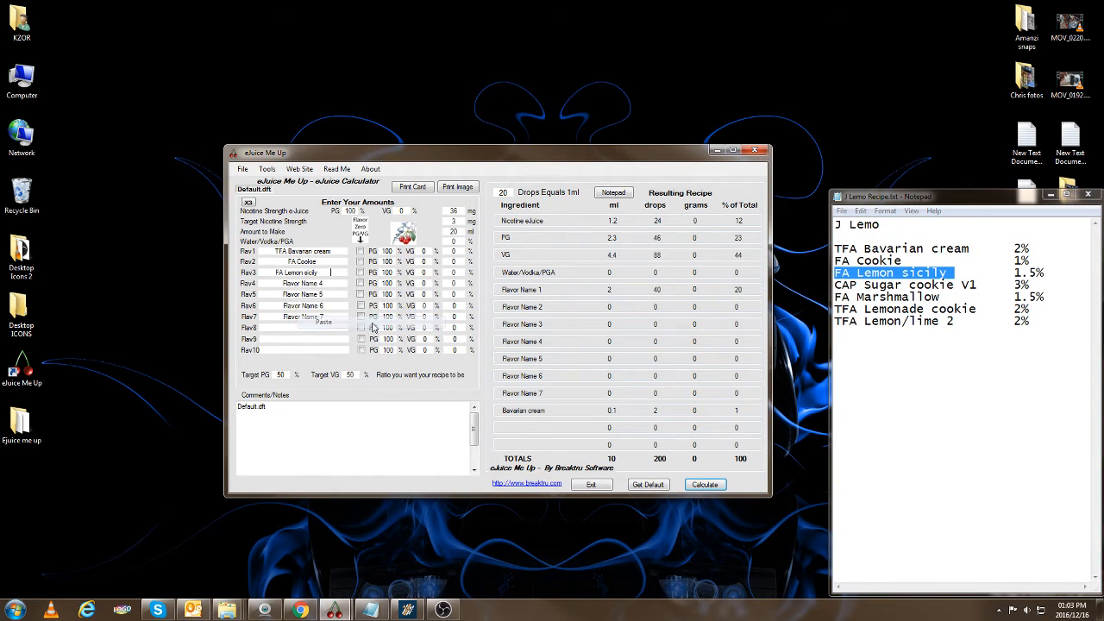
Copy "CAP Sugar cookie V1" from the recipe note into the fourth flavor name.
left_click_drag(977, 288, 833, 286)
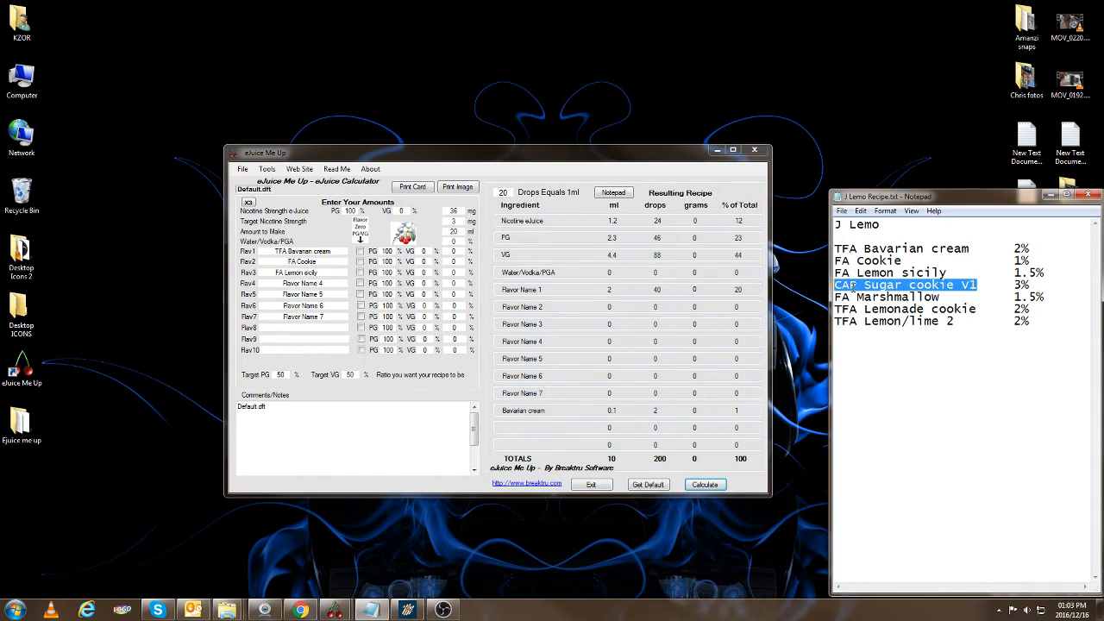
right_click(852, 287)
left_click(884, 326)
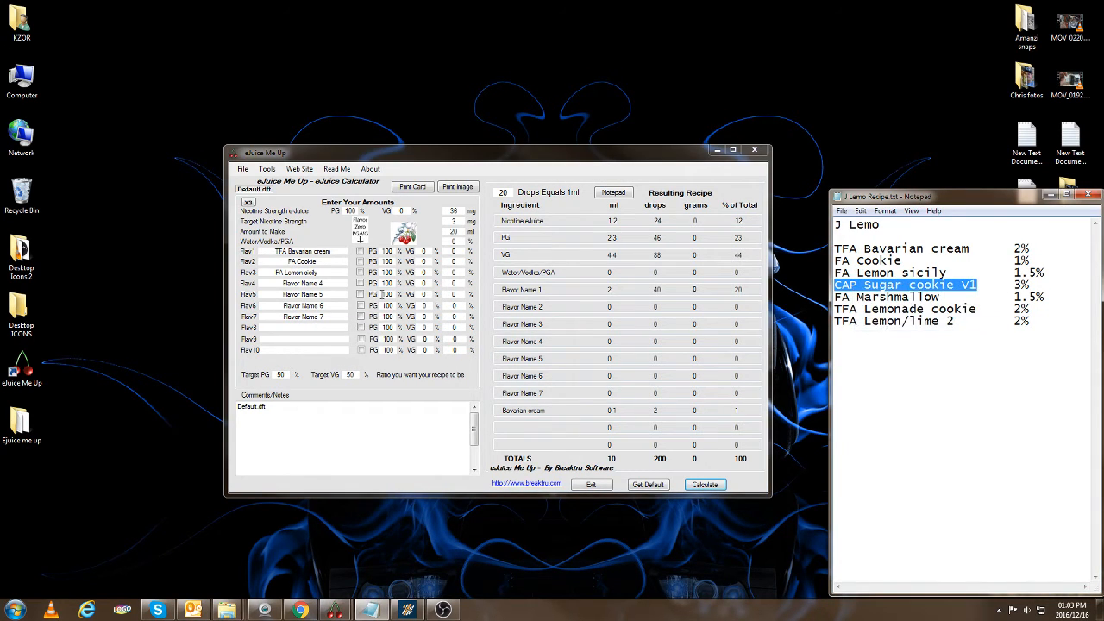
left_click_drag(329, 284, 274, 284)
right_click(309, 285)
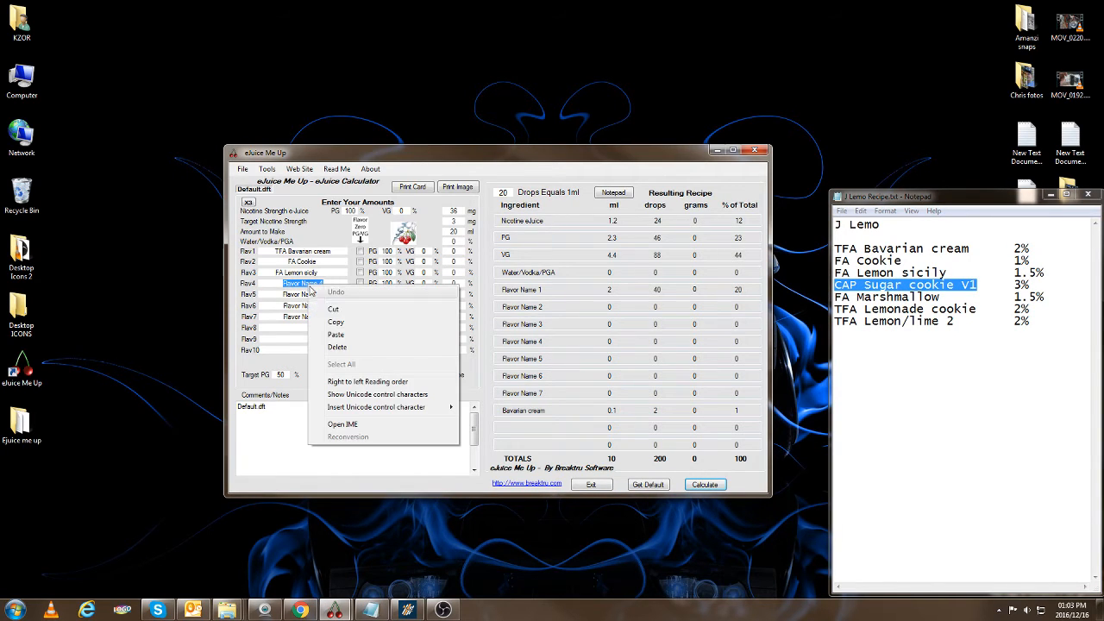
left_click(339, 334)
Copy "FA Marshmallow" from the recipe note into the fifth flavor name.
left_click_drag(333, 294, 276, 294)
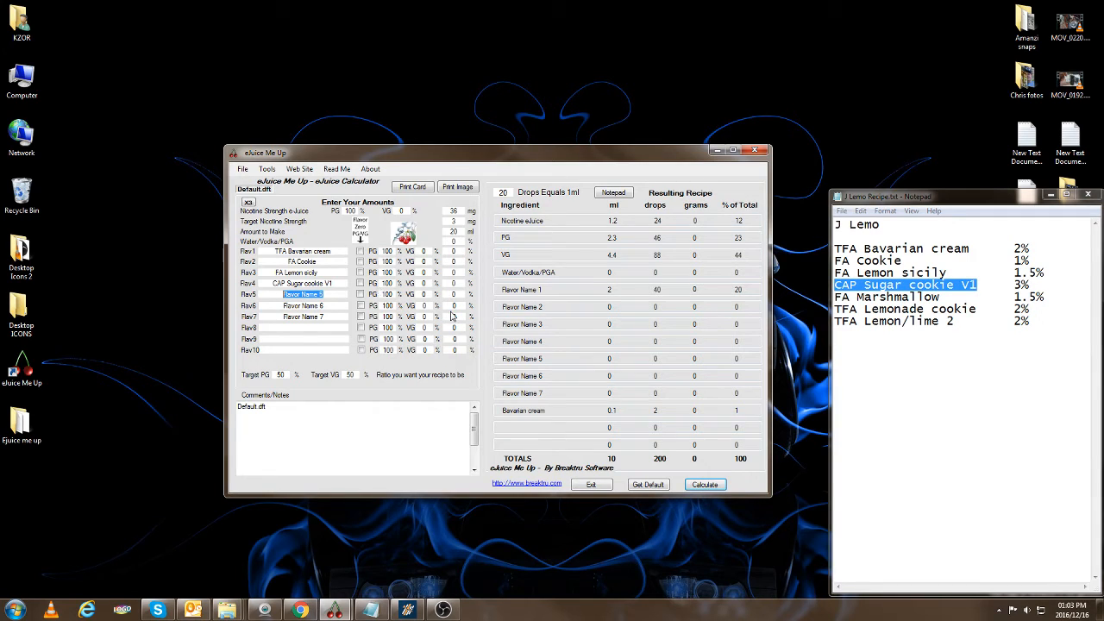
left_click_drag(947, 298, 834, 297)
right_click(862, 297)
left_click(888, 334)
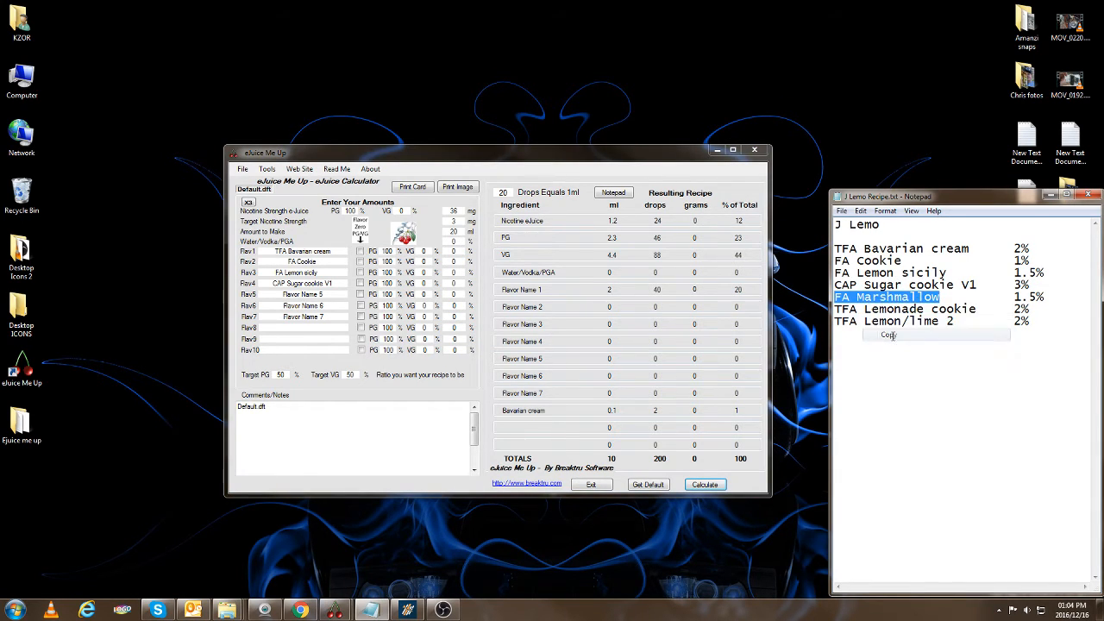
left_click(301, 294)
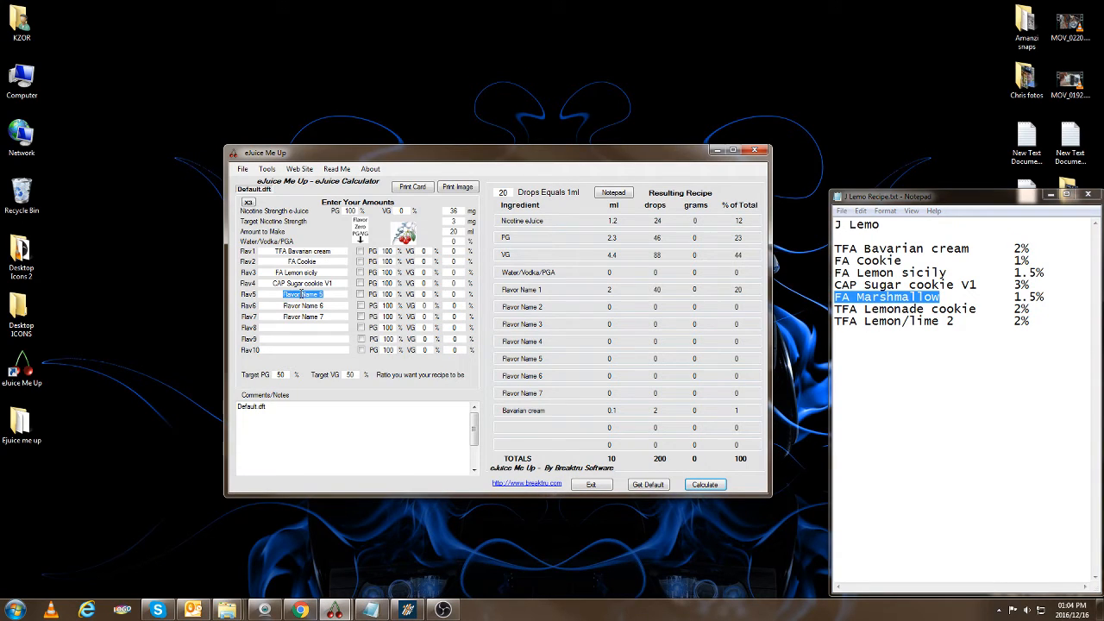
right_click(300, 295)
left_click(332, 340)
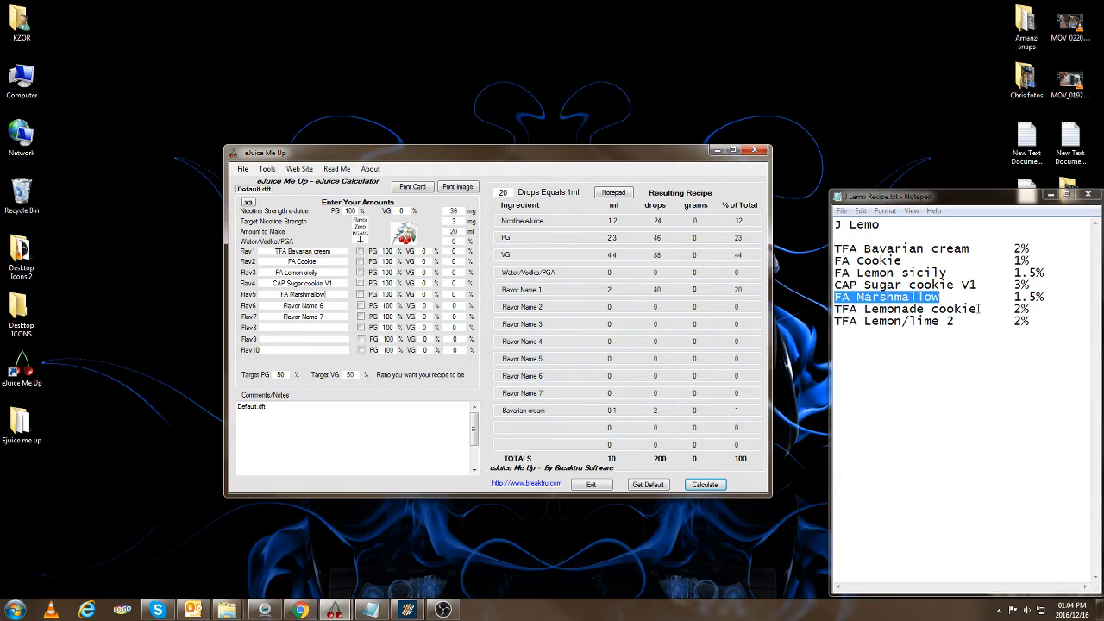
Copy "TFA Lemonade cookie" from the recipe note into the sixth flavor name.
left_click_drag(977, 308, 787, 308)
right_click(885, 311)
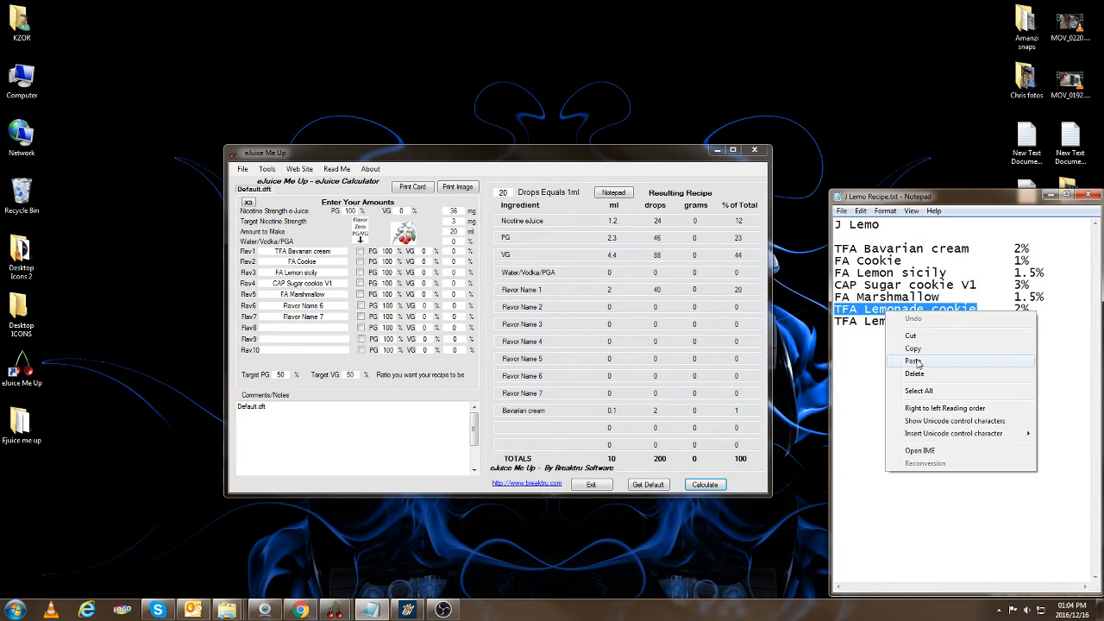
left_click(928, 349)
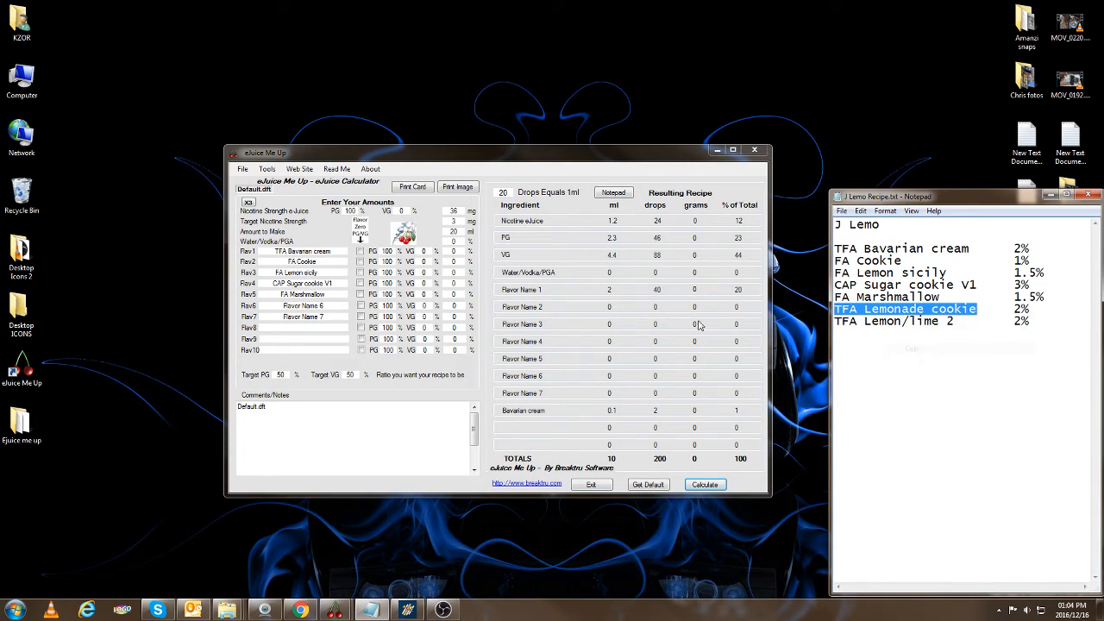
left_click(326, 306)
right_click(307, 307)
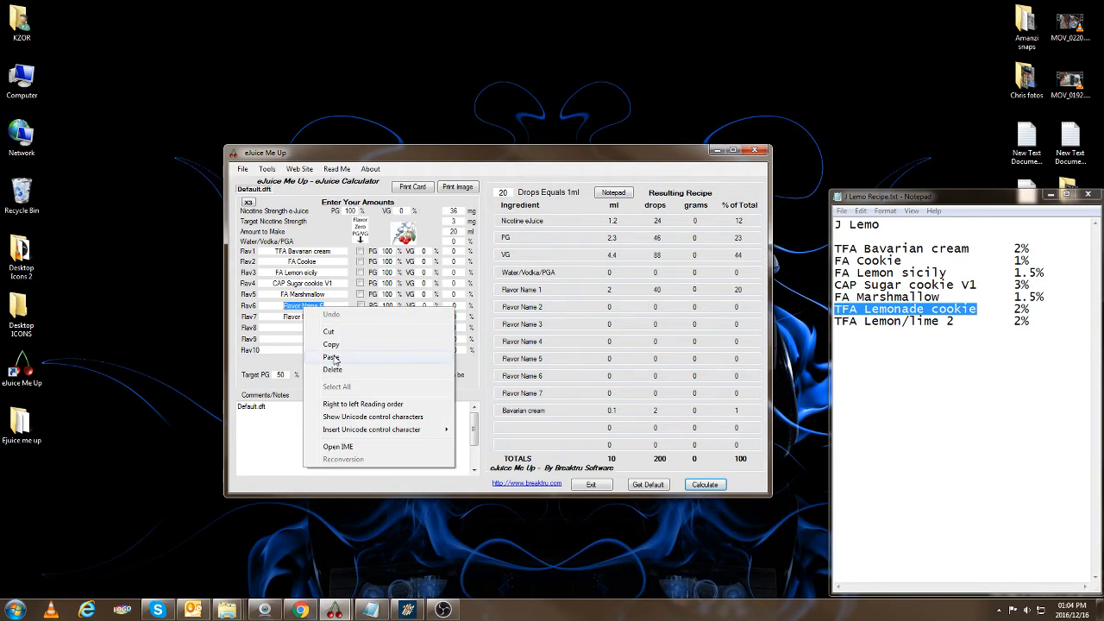
left_click(332, 360)
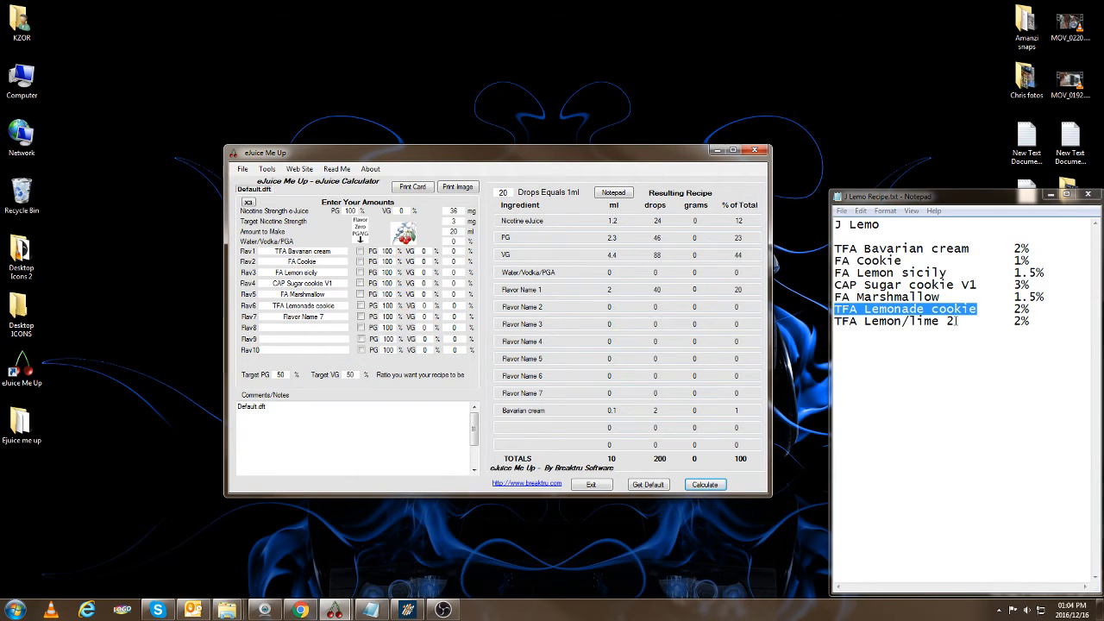
Copy "TFA Lemon/lime 2" from the recipe note into the seventh flavor name.
left_click_drag(955, 320, 824, 321)
right_click(872, 321)
left_click(906, 358)
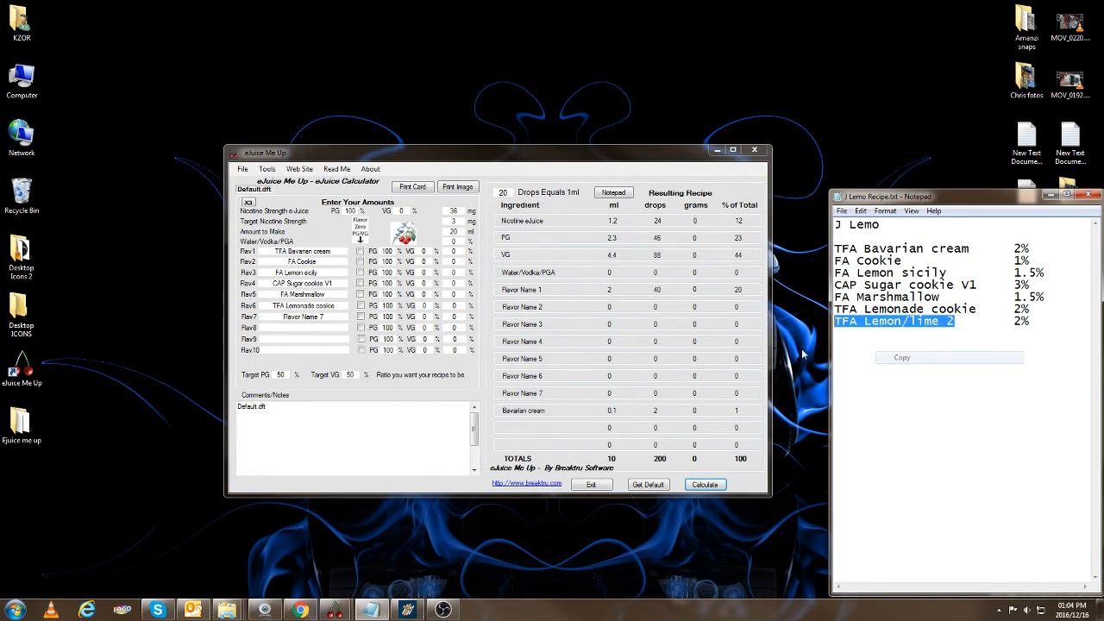
left_click_drag(352, 318, 285, 318)
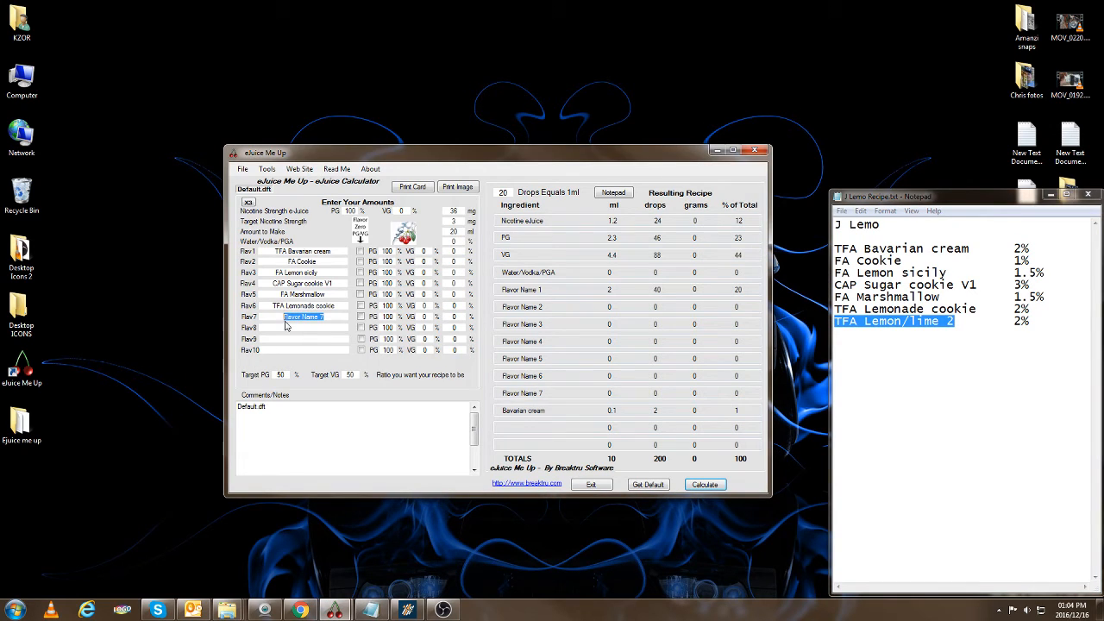
right_click(296, 317)
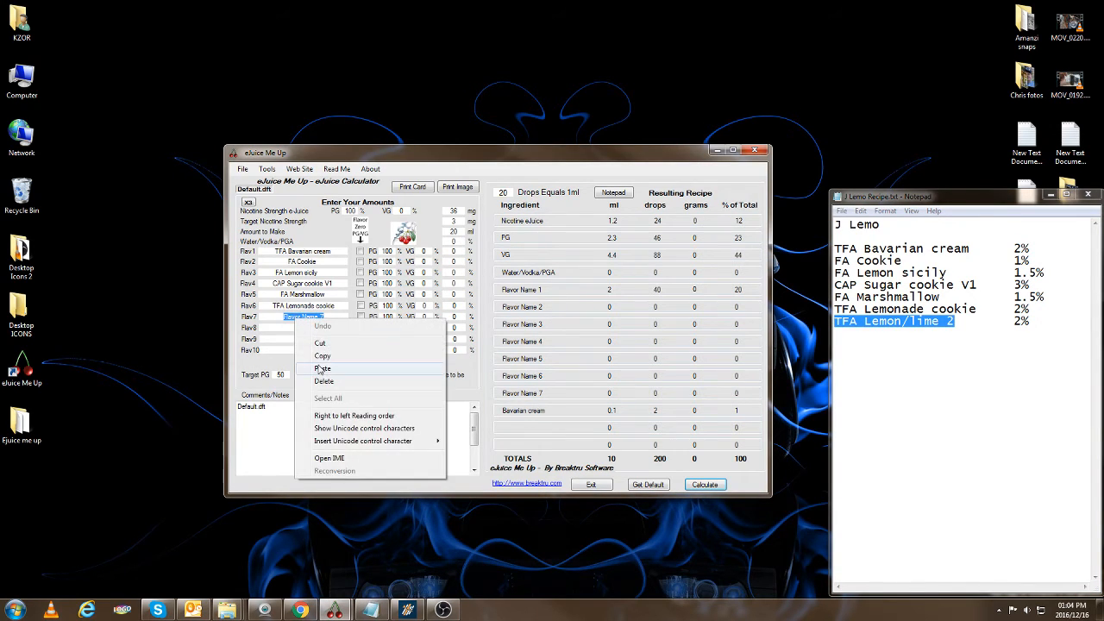
left_click(321, 369)
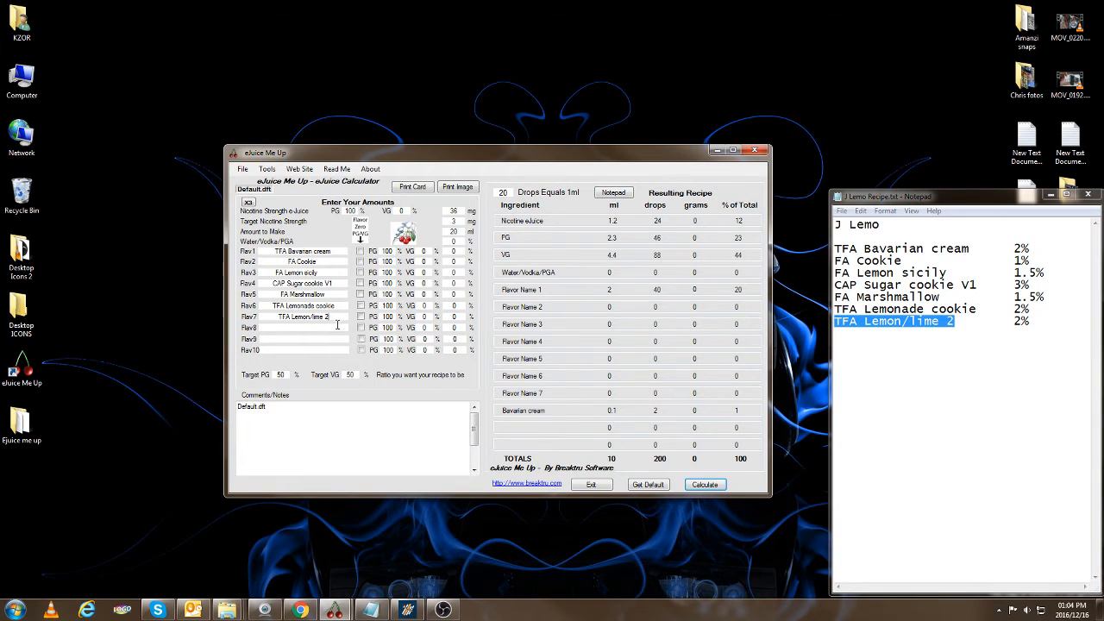
Set the flavor percentages to 2 for TFA Bavarian cream, 1 for FA Cookie and 1.5 for FA Lemon sicily.
double_click(449, 249)
type("2")
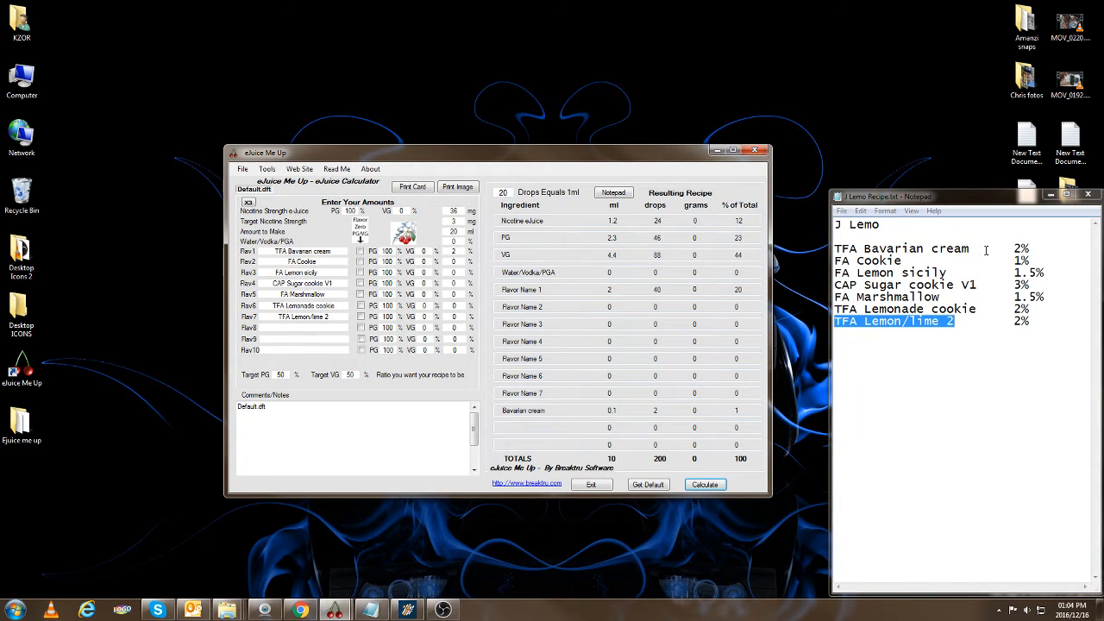
left_click(467, 262)
type("1")
type("1")
type(".5")
key("Tab")
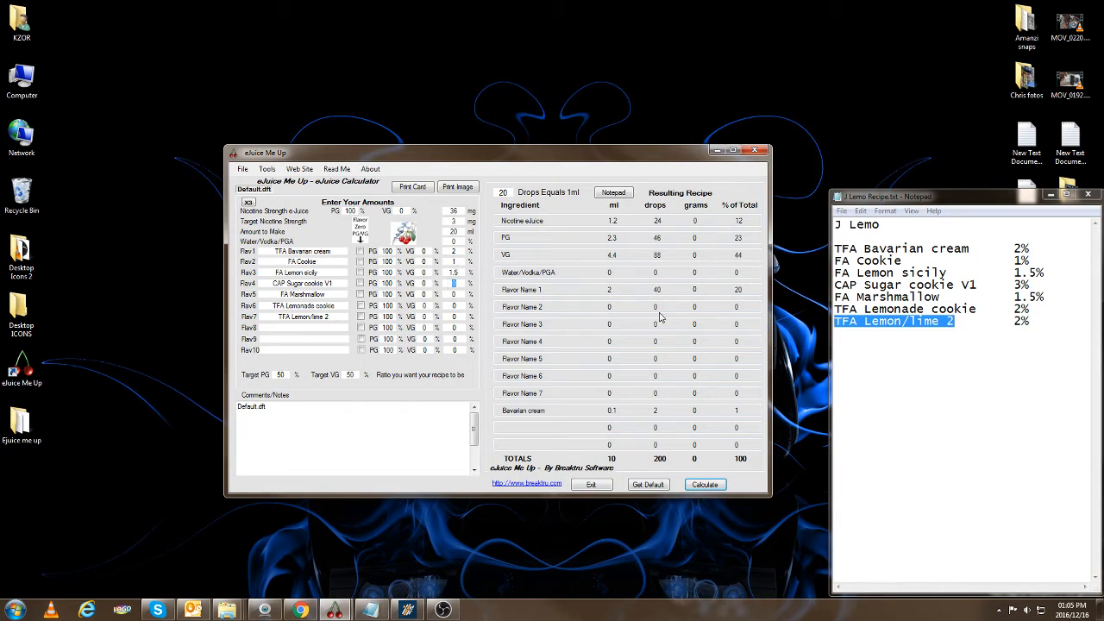
Set the flavor percentages to 3 for CAP Sugar cookie V1, 1.5 for FA Marshmallow, 2 for TFA Lemonade cookie and 2 for TFA Lemon/lime 2.
type("3")
double_click(454, 294)
type("1.5")
type("2")
double_click(455, 316)
type("2")
left_click_drag(274, 251, 290, 318)
left_click(329, 316)
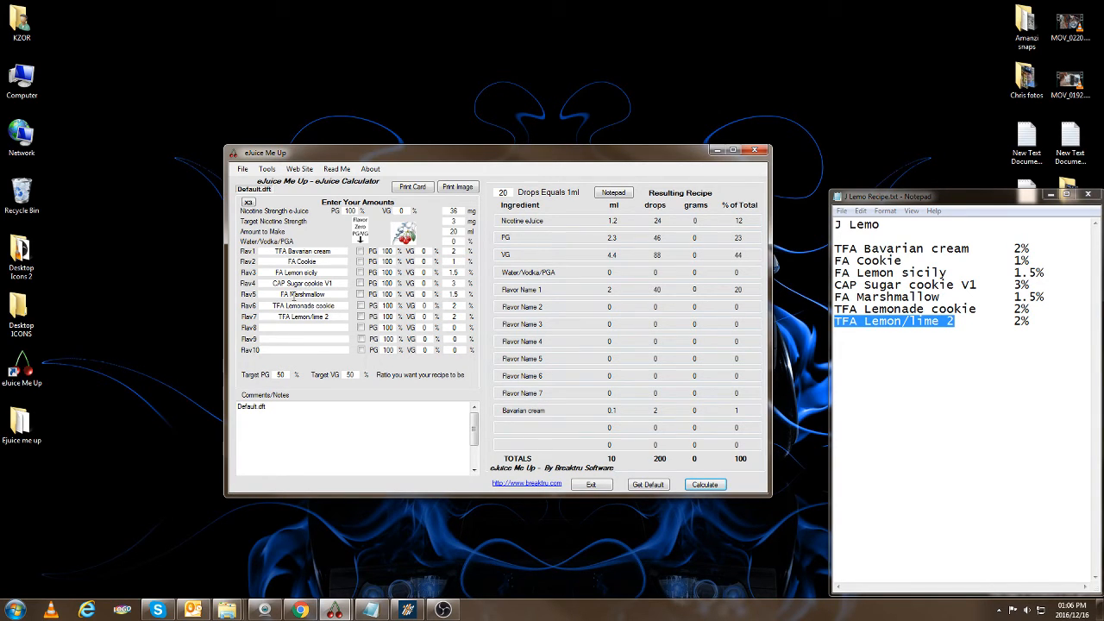
Set the recipe's target PG to 40 % for a 40/60 PG/VG ratio.
double_click(279, 374)
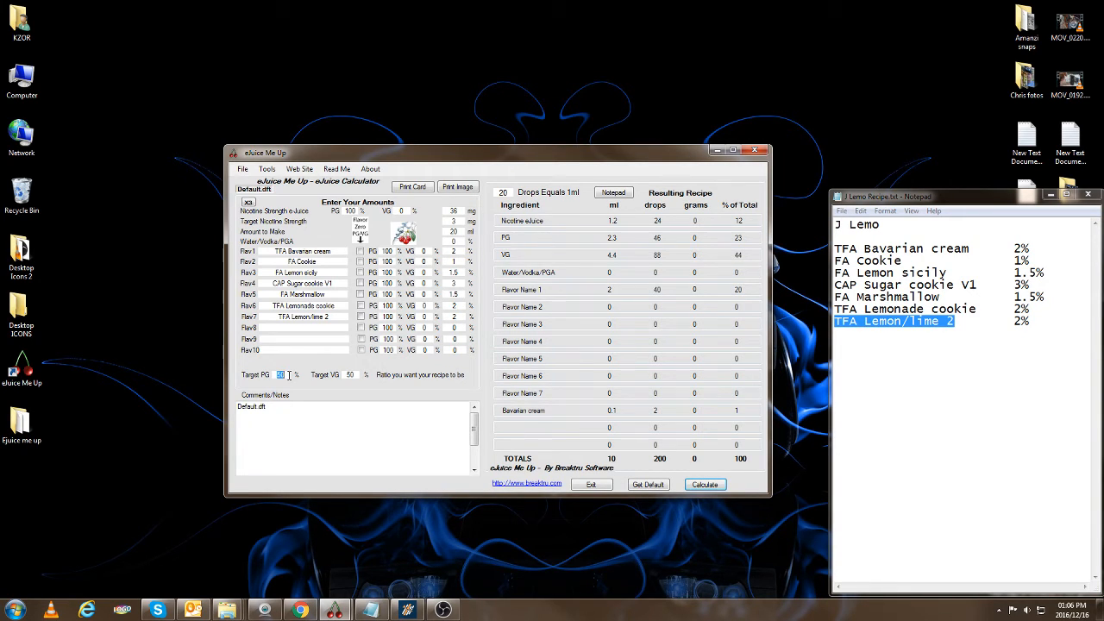
type("40")
left_click_drag(277, 374, 304, 376)
type("50")
left_click_drag(274, 374, 296, 381)
type("40")
Replace the default comment with a short trial note and clear the recipe's comments completely.
left_click_drag(297, 411, 215, 408)
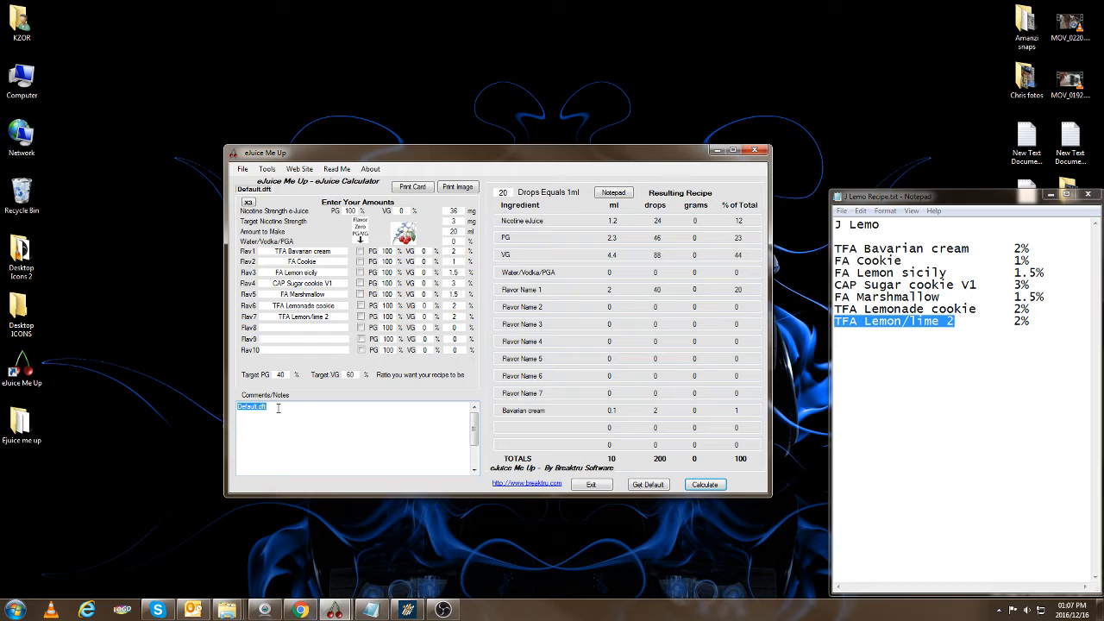
type("Bava")
type("rian smooth")
type("ees")
key("Return")
left_click_drag(341, 411, 237, 406)
key("Delete")
Save the recipe over the existing file Phil Lemon cream.rec.
left_click(244, 170)
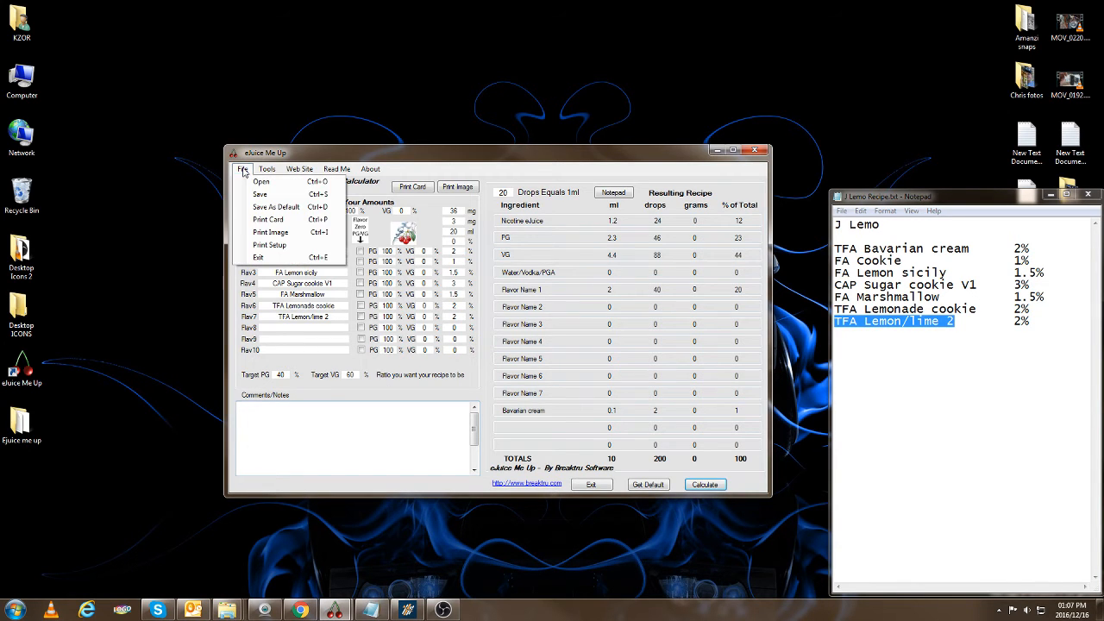
left_click(263, 196)
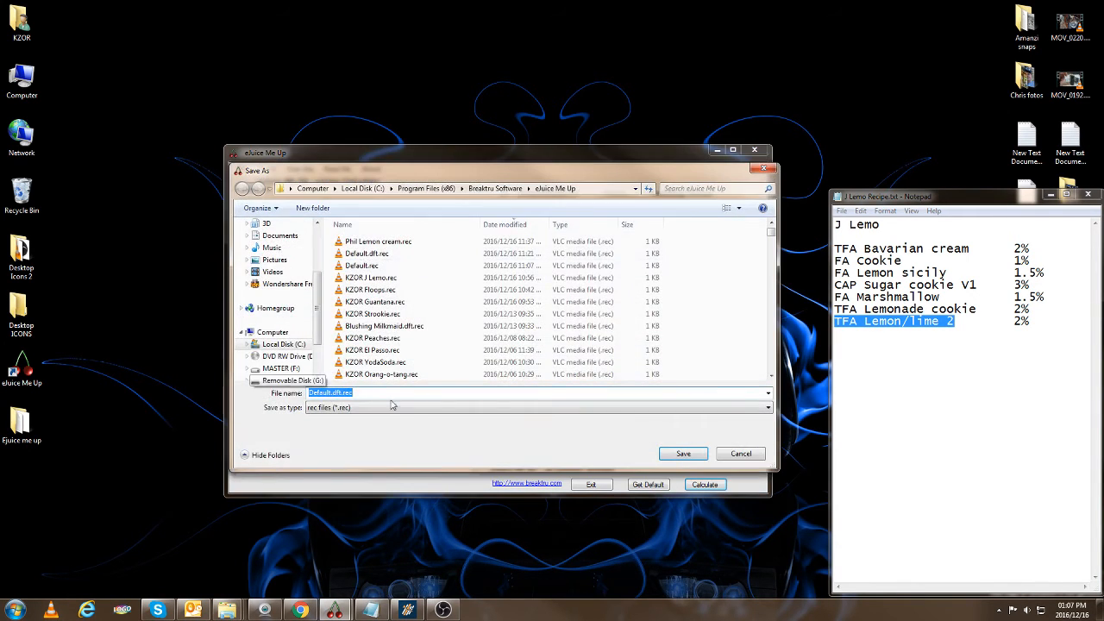
left_click(376, 241)
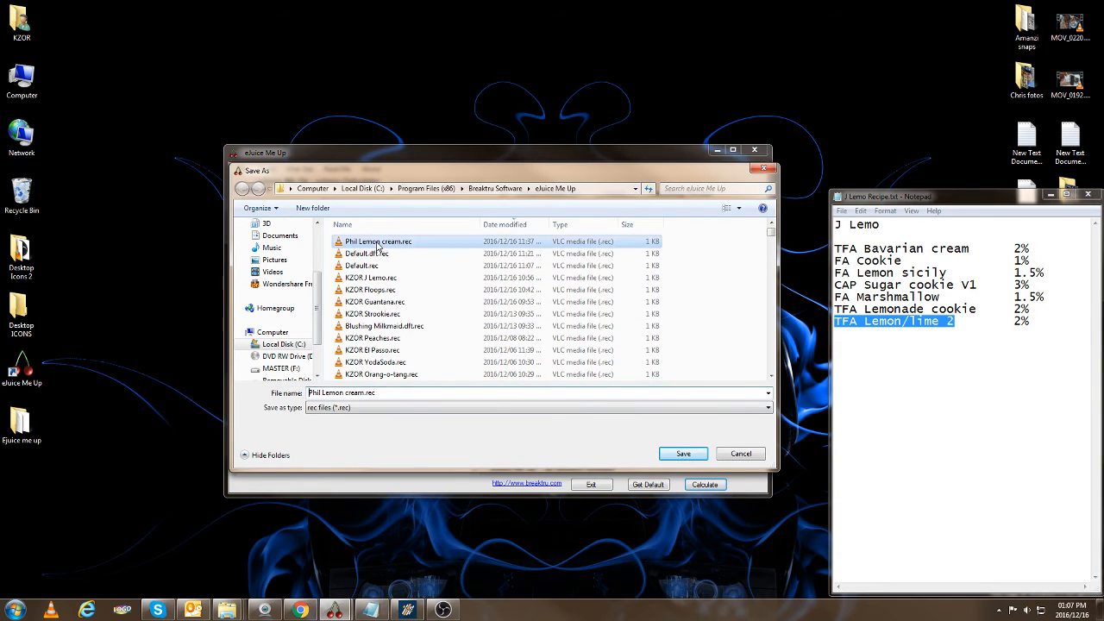
left_click(363, 392)
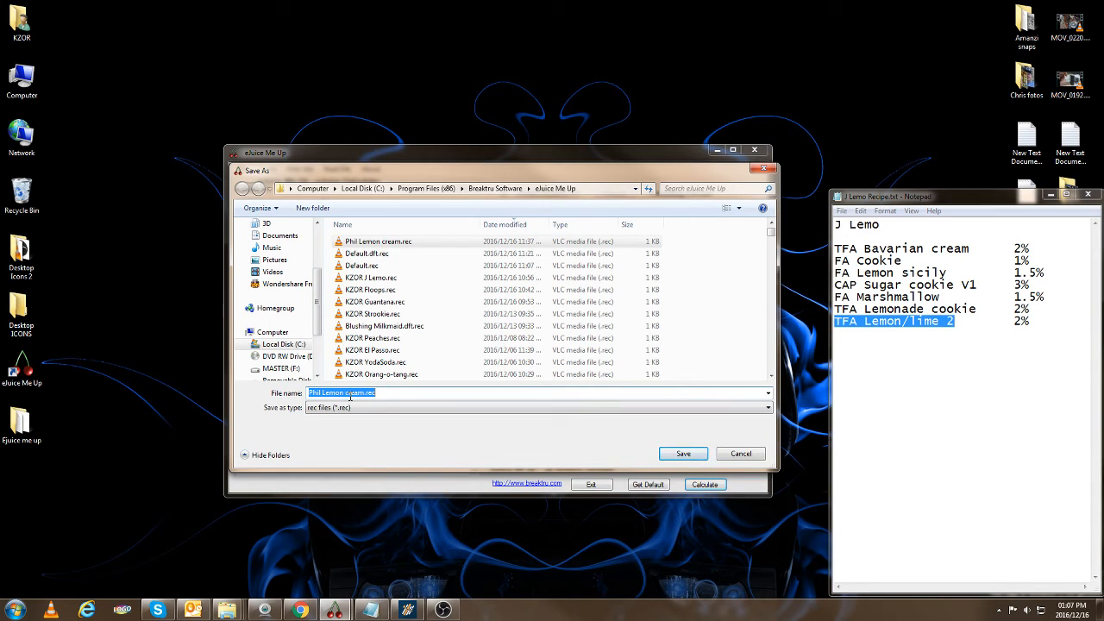
left_click_drag(360, 395, 279, 396)
left_click(679, 453)
left_click(578, 309)
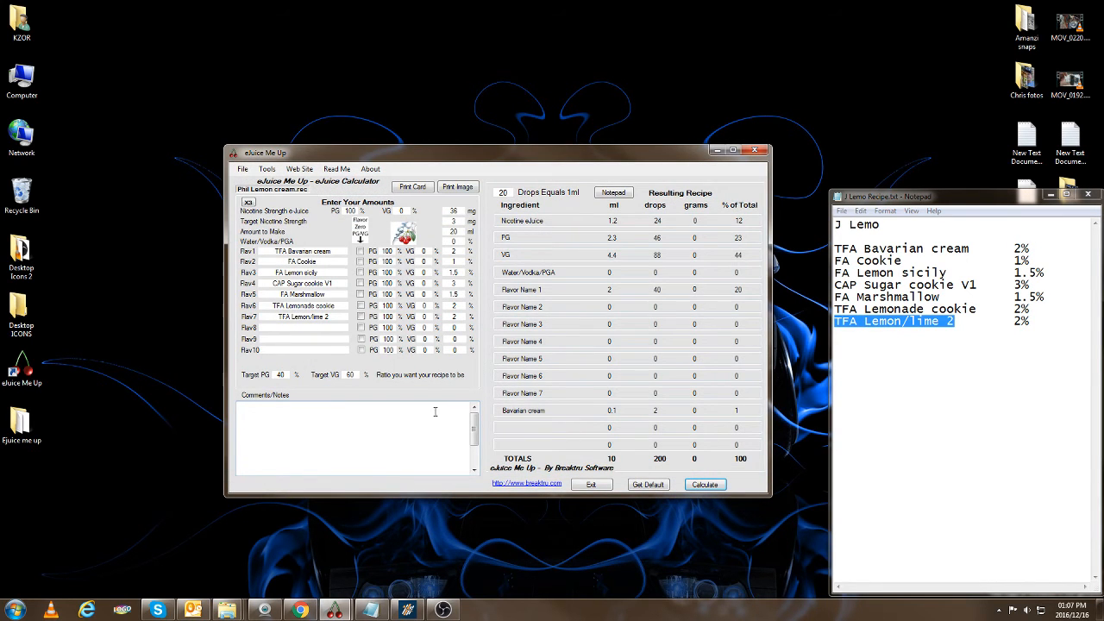
Open the saved recipe Coffee Liquer.rec to view its ingredients and amounts.
left_click(244, 170)
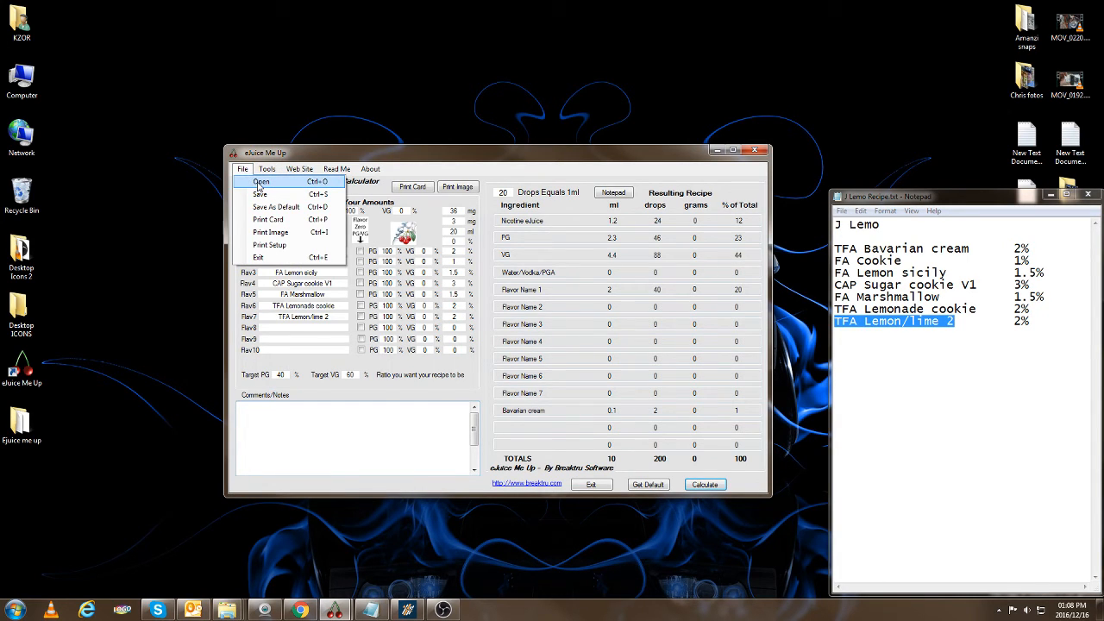
left_click(261, 182)
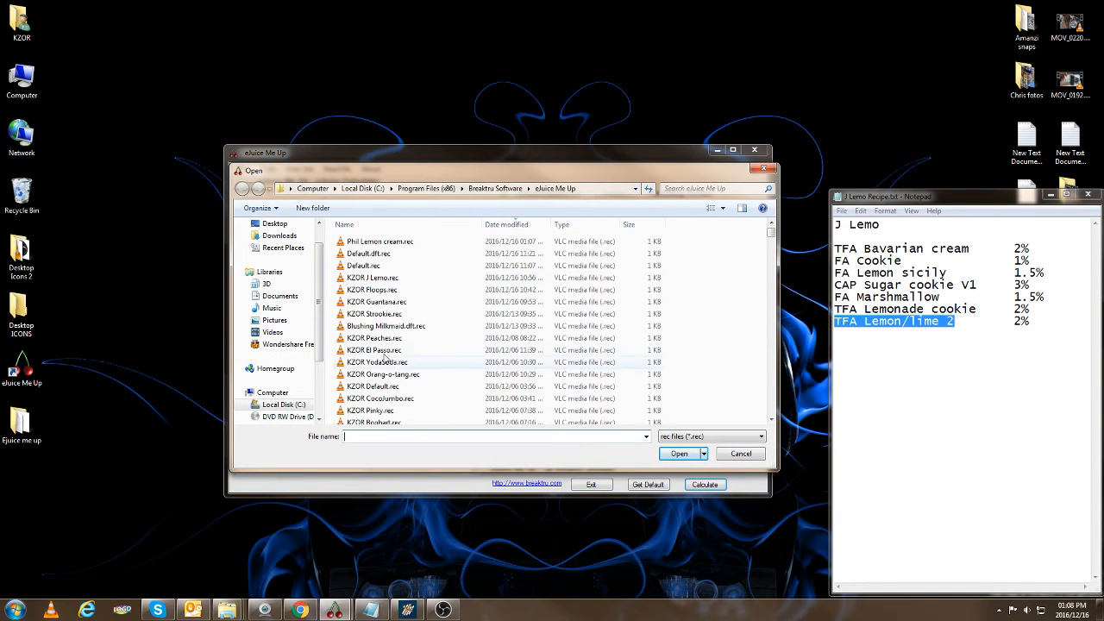
left_click_drag(770, 234, 767, 282)
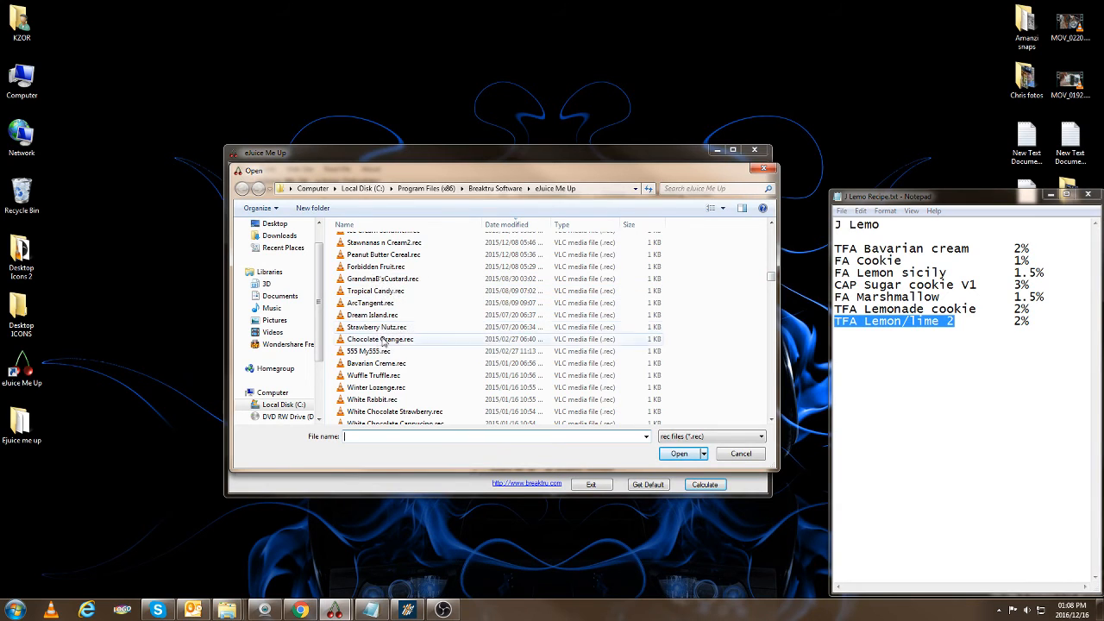
left_click_drag(769, 276, 769, 377)
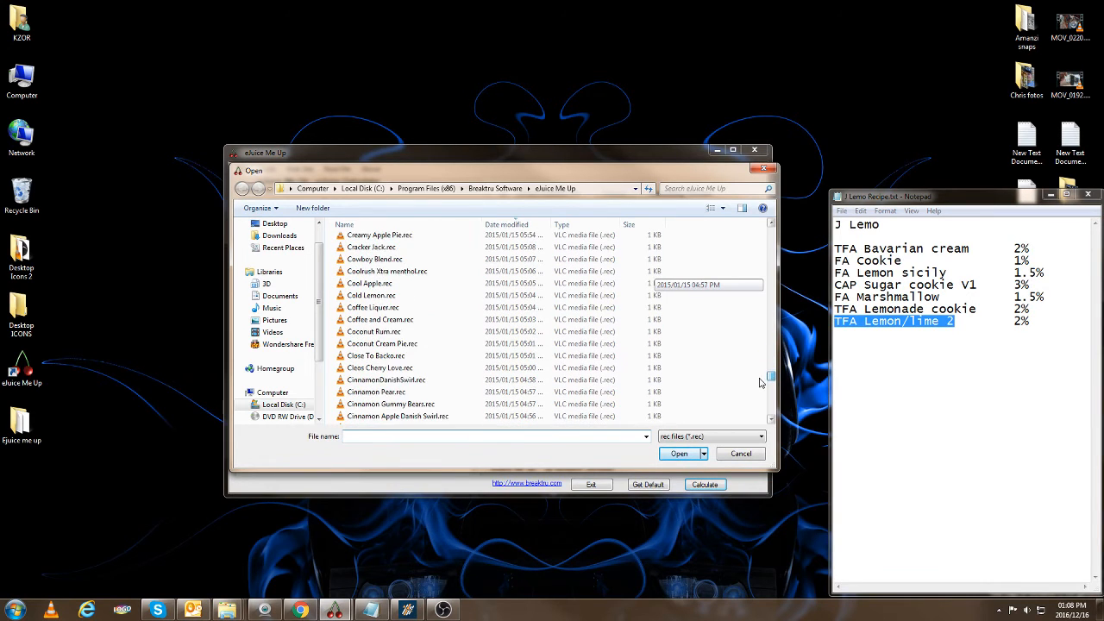
double_click(375, 299)
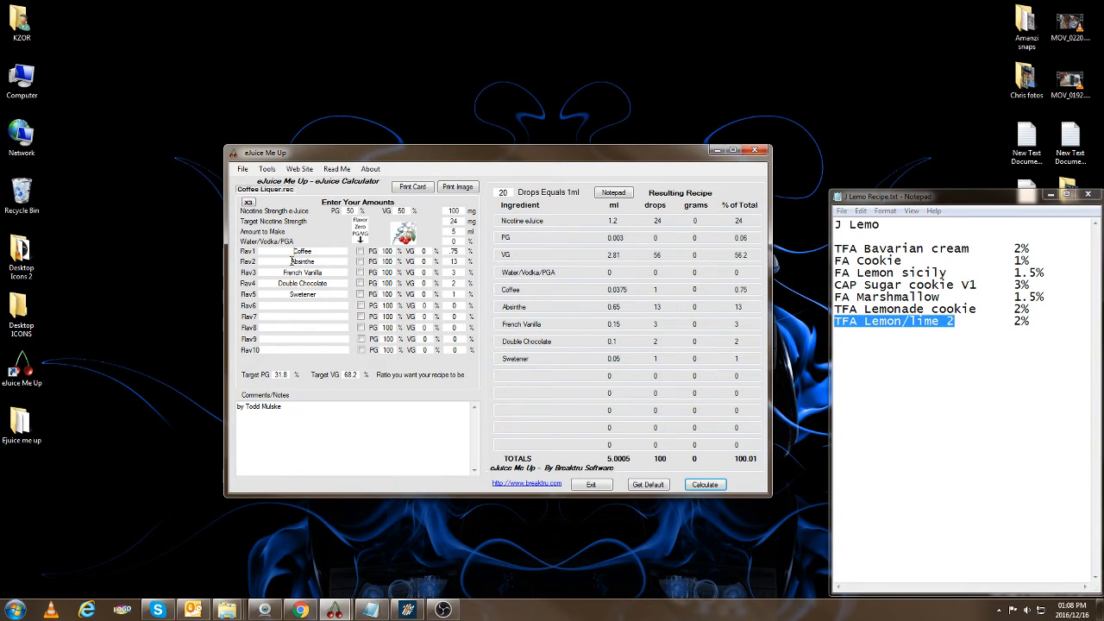
left_click(287, 294)
Open the saved recipe Sweet Vanilla Mint.rec to view its ingredients and amounts.
left_click(244, 170)
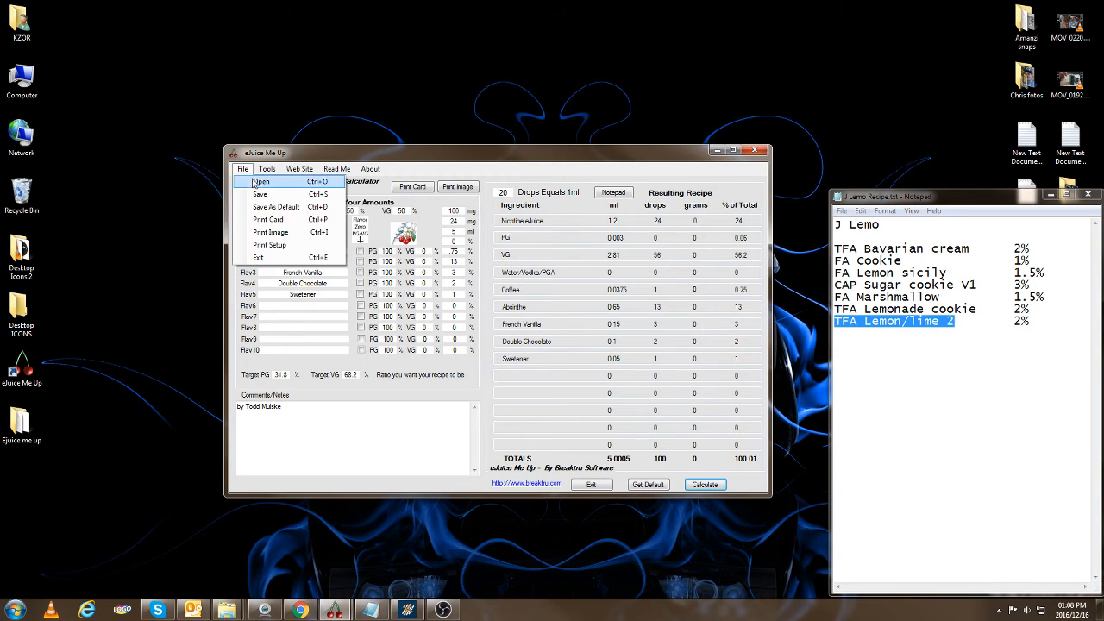
left_click(258, 179)
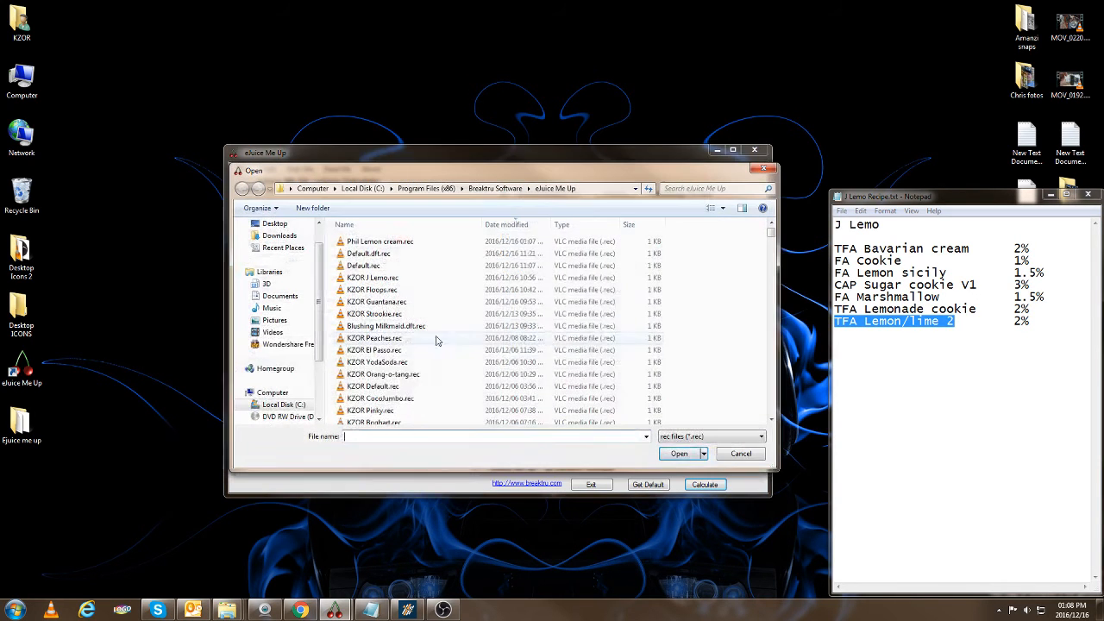
left_click(371, 362)
scroll(369, 362, "down", 15)
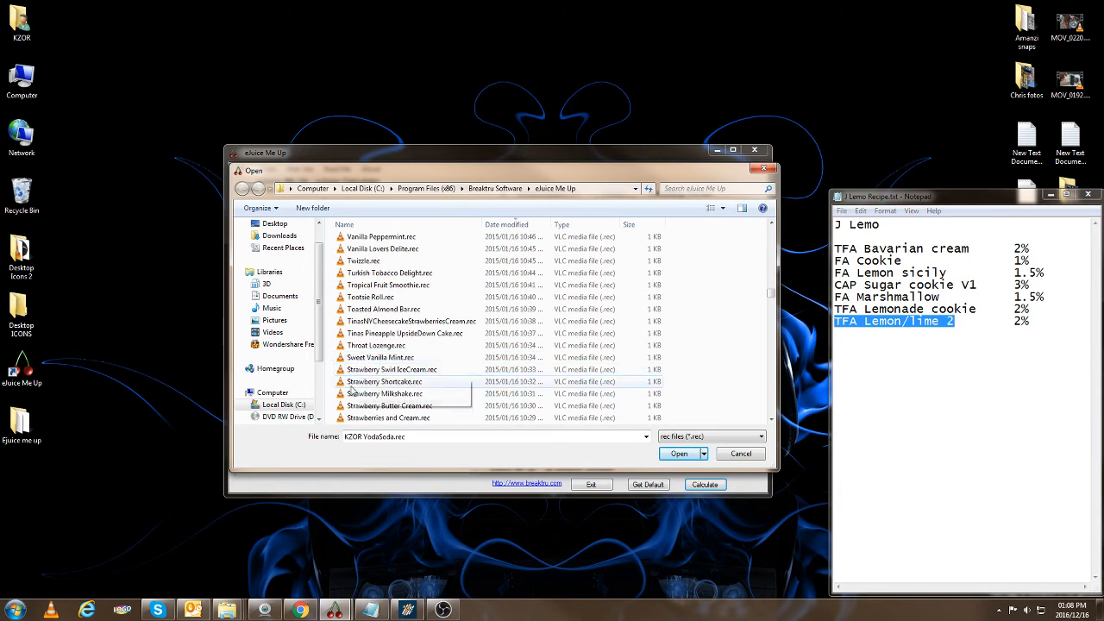
double_click(367, 358)
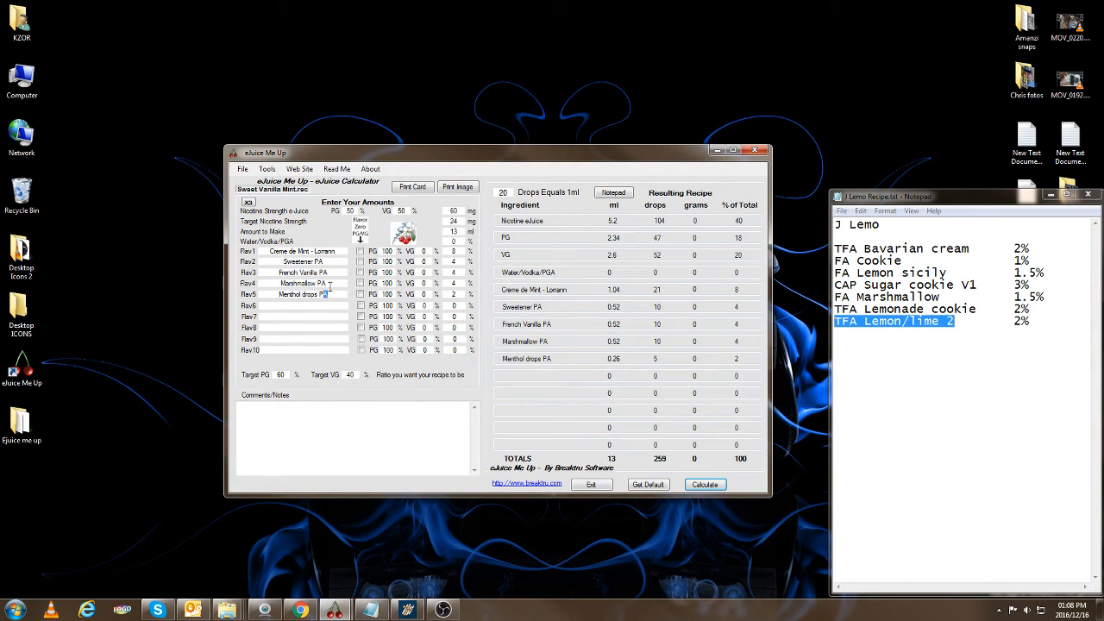
left_click_drag(330, 275, 327, 276)
Reopen the saved recipe Phil Lemon cream.rec and calculate its resulting amounts.
left_click(244, 170)
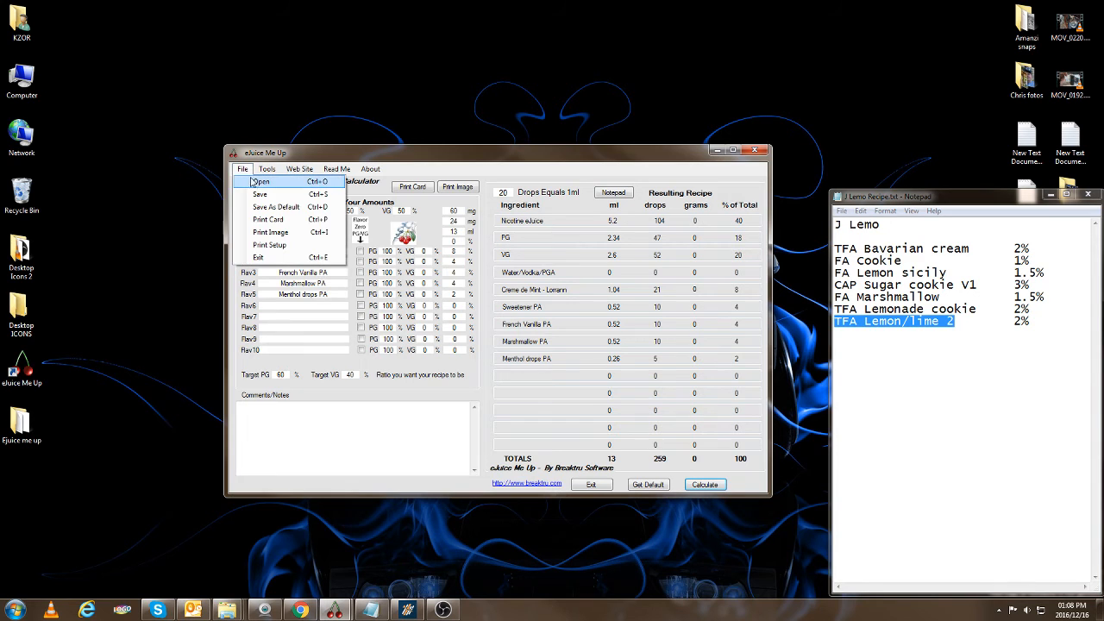
left_click(254, 179)
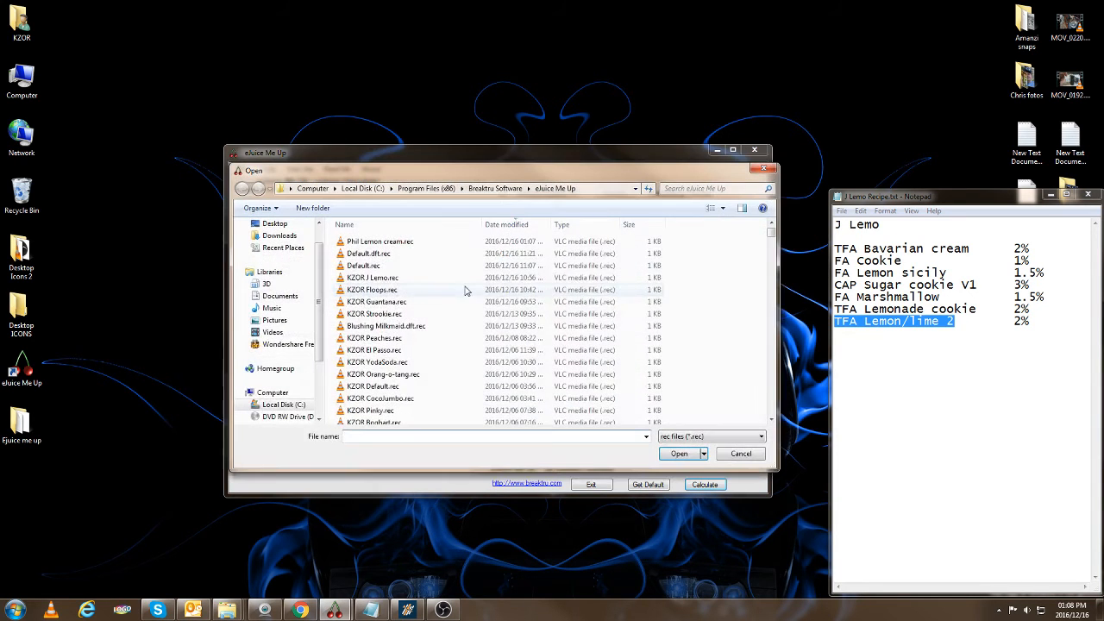
double_click(371, 241)
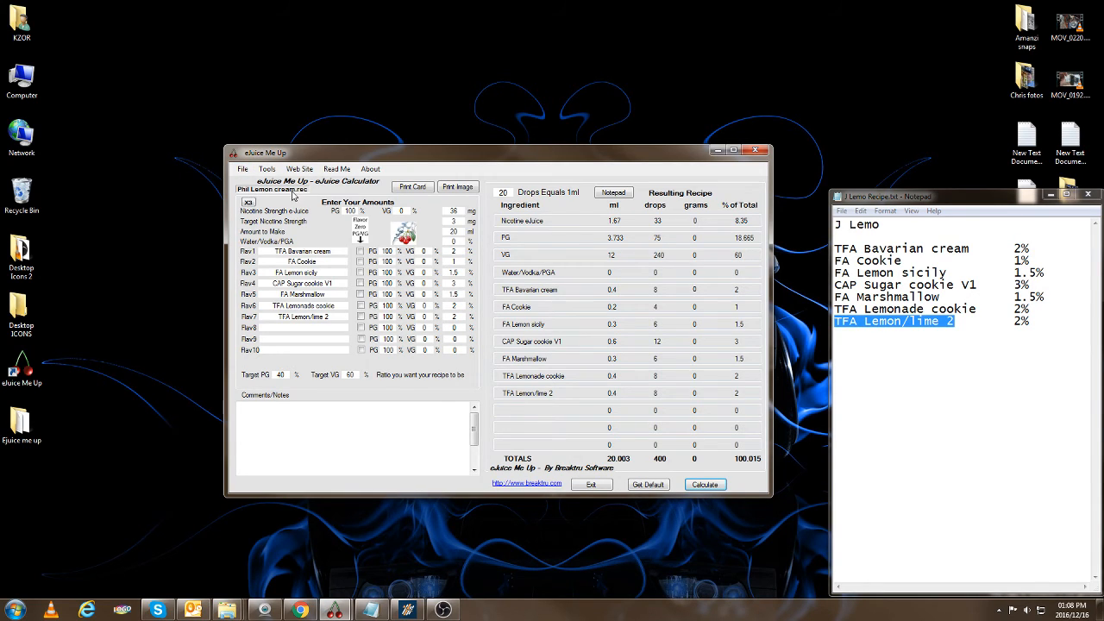
left_click(705, 486)
left_click(706, 481)
Open the recipe KZOR J Lemo.rec, set the amount to make to 20 ml and recalculate it.
left_click(243, 170)
left_click(257, 182)
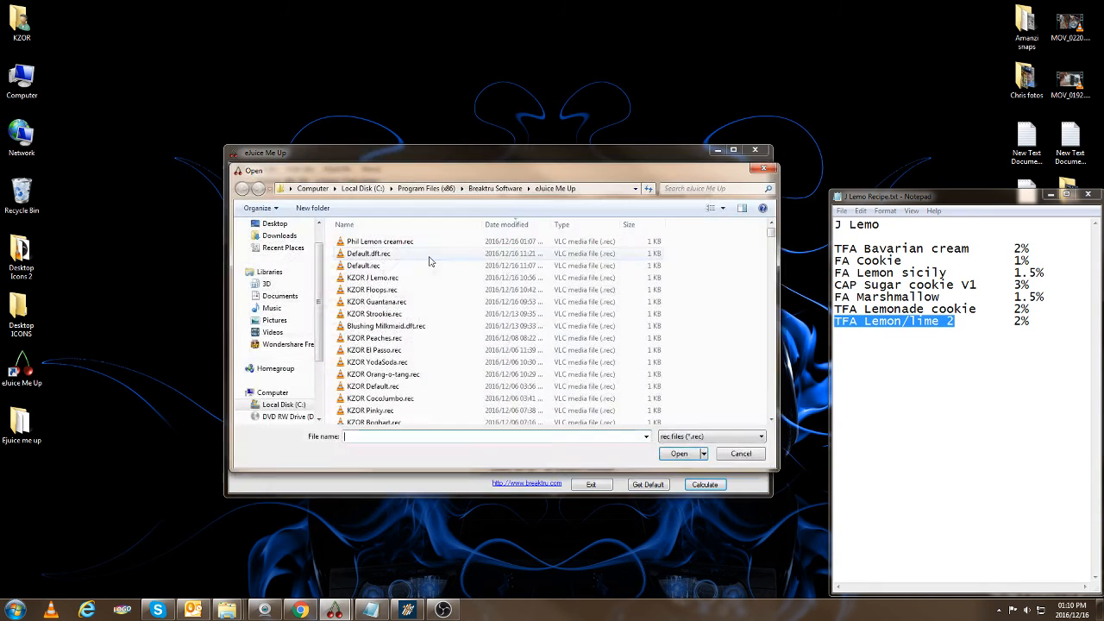
double_click(383, 277)
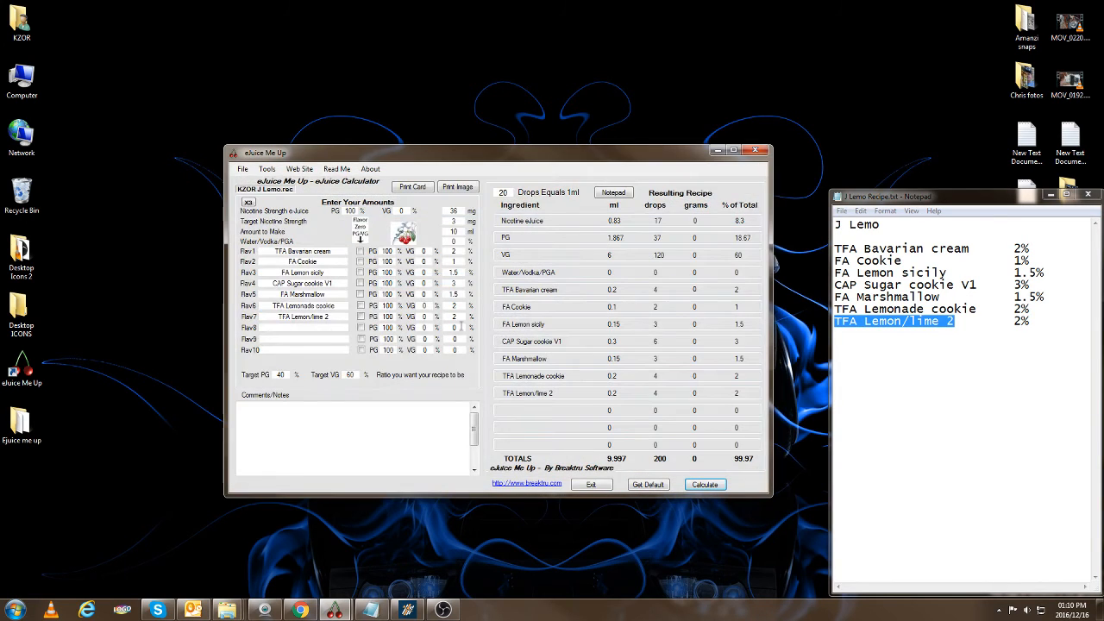
left_click(710, 486)
type("20")
left_click(704, 485)
Change the amount to make to 50 ml and recalculate the recipe.
left_click_drag(446, 235, 476, 238)
type("50")
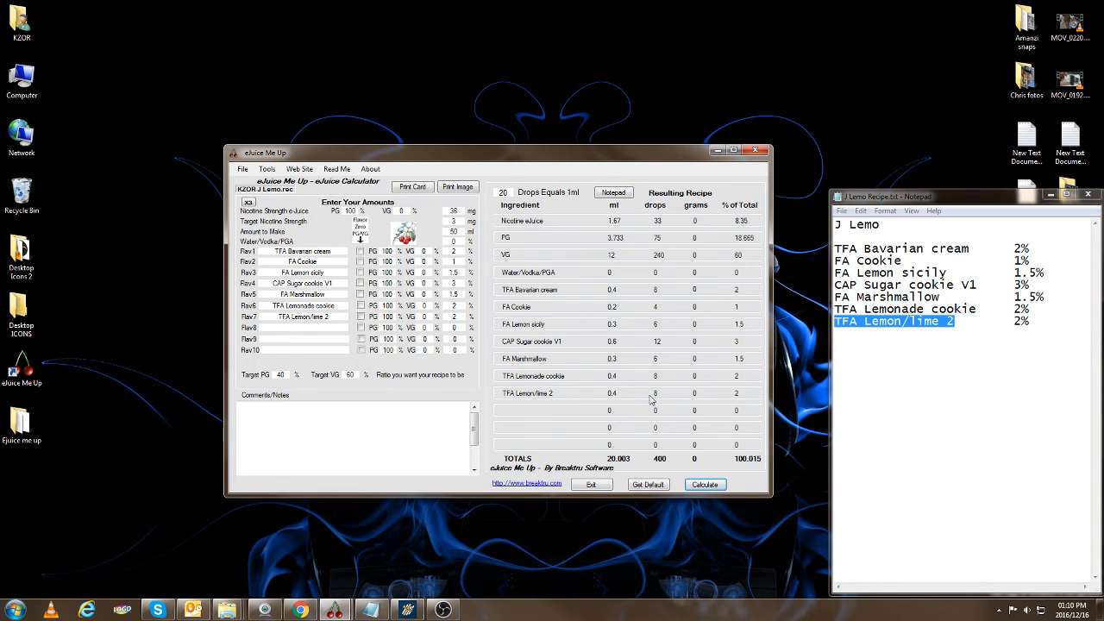
left_click(705, 483)
Set the amount to make back to 20 ml and recalculate the ingredient quantities.
left_click_drag(449, 235, 475, 238)
type("20")
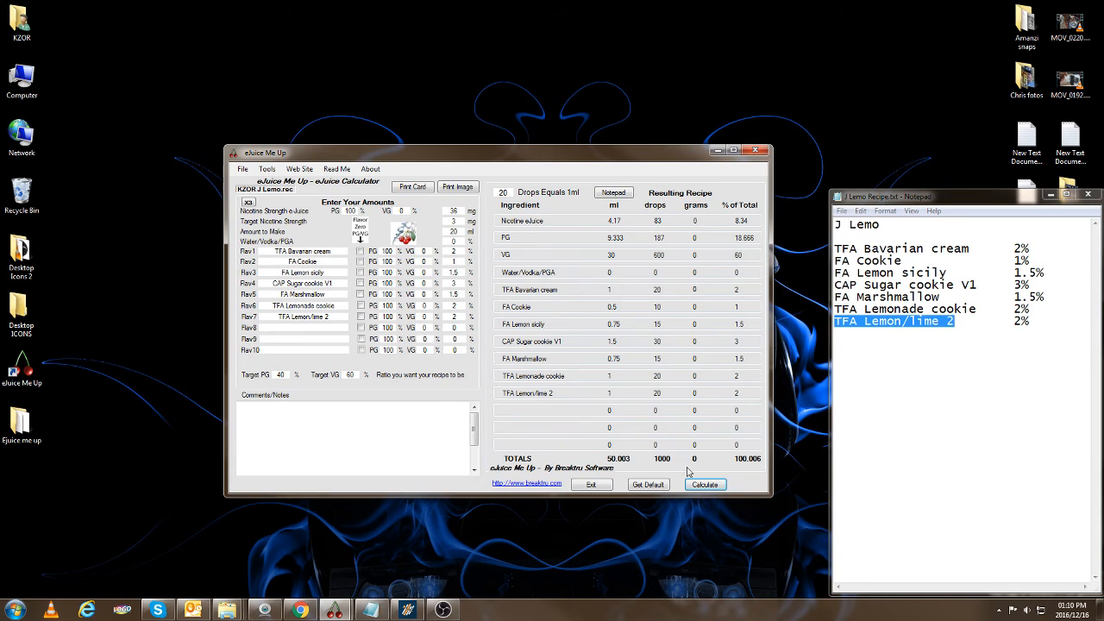
left_click(704, 484)
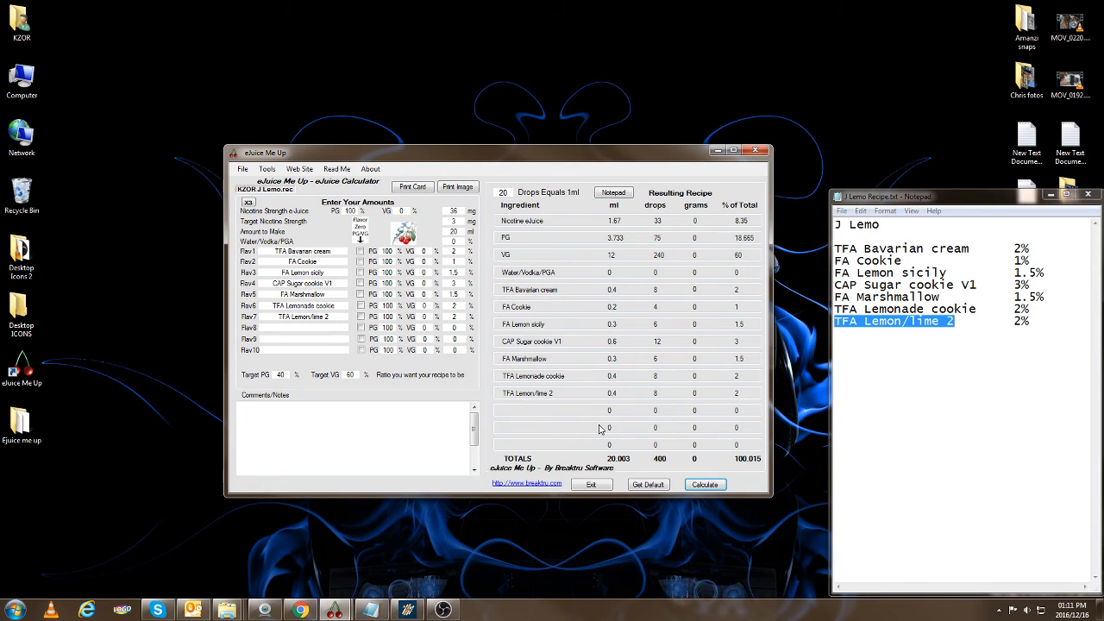
mouse_move(442, 609)
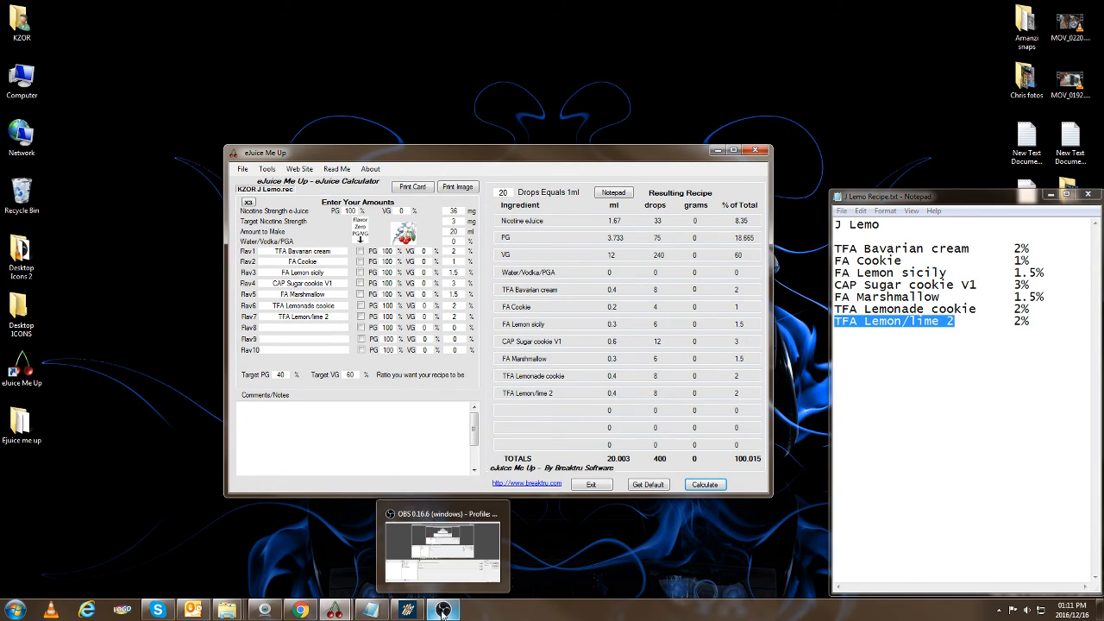
left_click(443, 609)
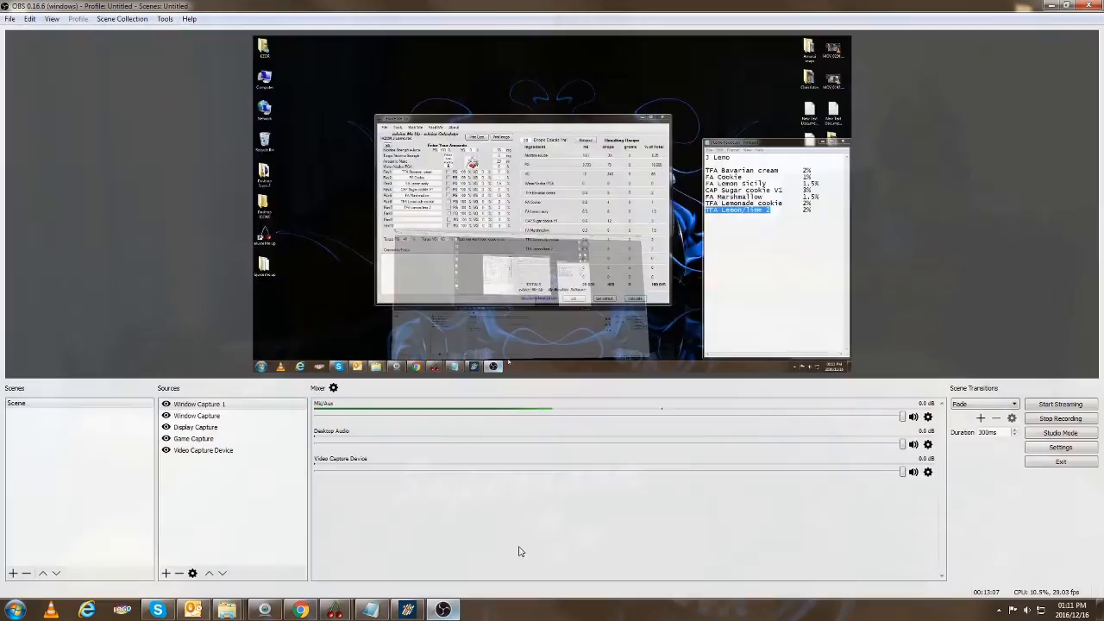